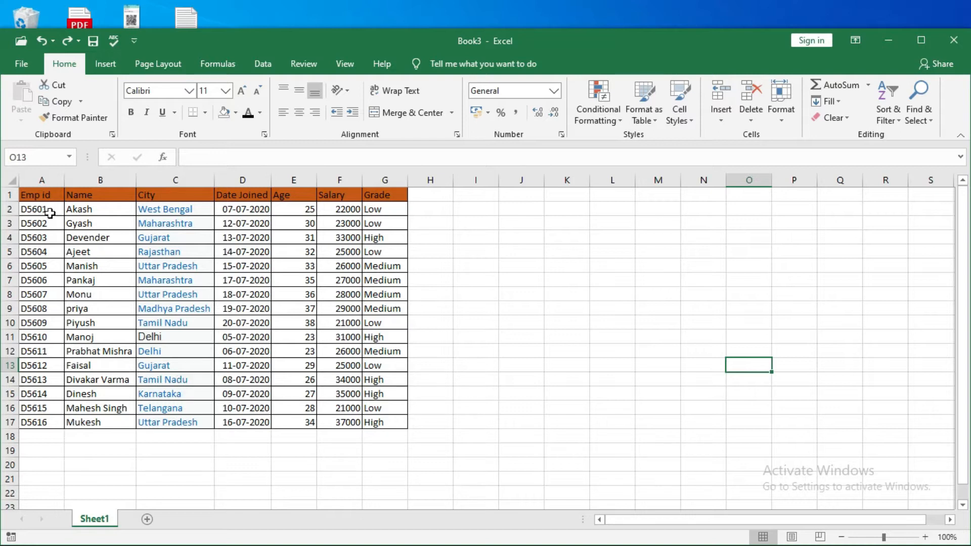
Select the employee table A1:G17 and reduce the selection to its header row A1:G1
click(48, 194)
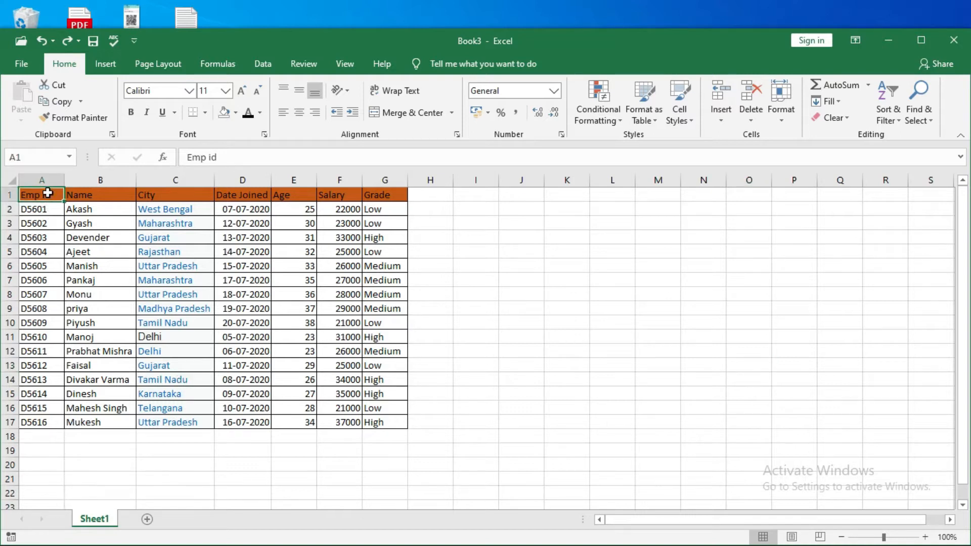
key(shift+Right)
key(shift+Right)
key(shift+Right)
key(shift+Right)
key(shift+Right)
key(shift+Right)
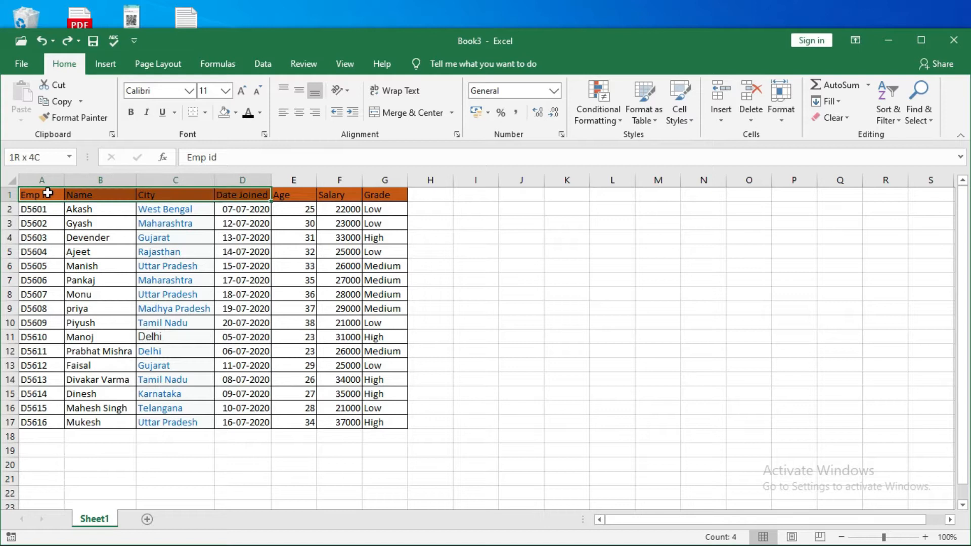
key(shift+Down)
key(shift+Down)
key(shift+Down)
key(shift+Down)
key(shift+Down)
key(shift+Down)
key(shift+Down)
key(shift+Down)
key(shift+Down)
key(shift+Down)
key(shift+Down)
key(shift+Down)
key(shift+Down)
key(shift+Down)
key(shift+Down)
key(shift+Down)
key(shift+Down)
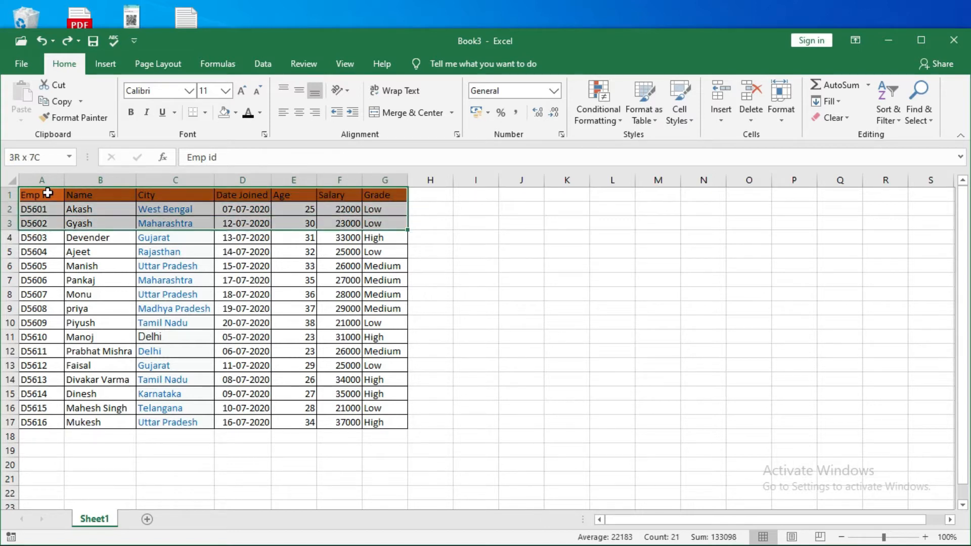
key(shift+Up)
key(shift+Up)
key(shift+Up)
key(shift+Up)
key(shift+Up)
key(shift+Up)
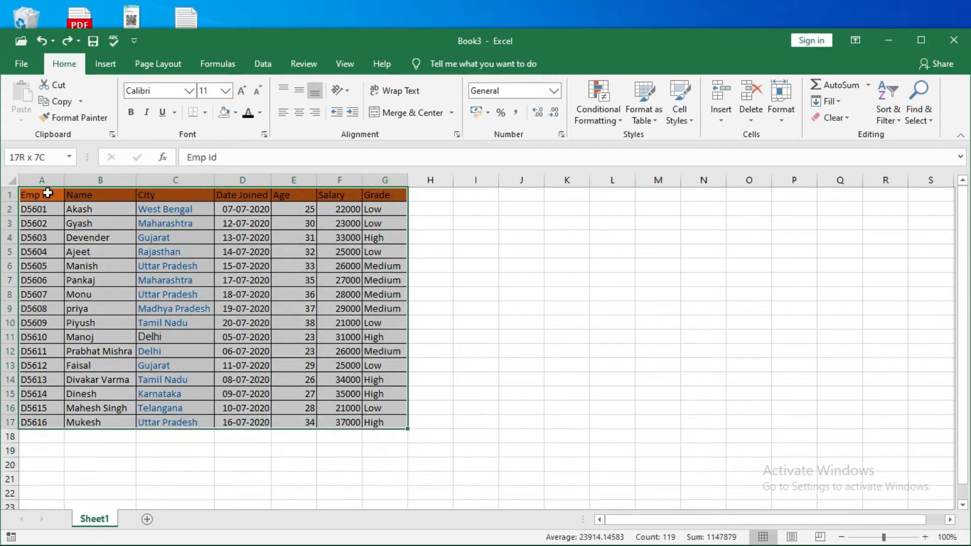
key(shift+Up)
key(shift+Up)
key(shift+Up)
key(shift+Up)
key(shift+Up)
key(shift+Up)
key(shift+Up)
key(shift+Up)
key(shift+Up)
key(shift+Up)
key(shift+Up)
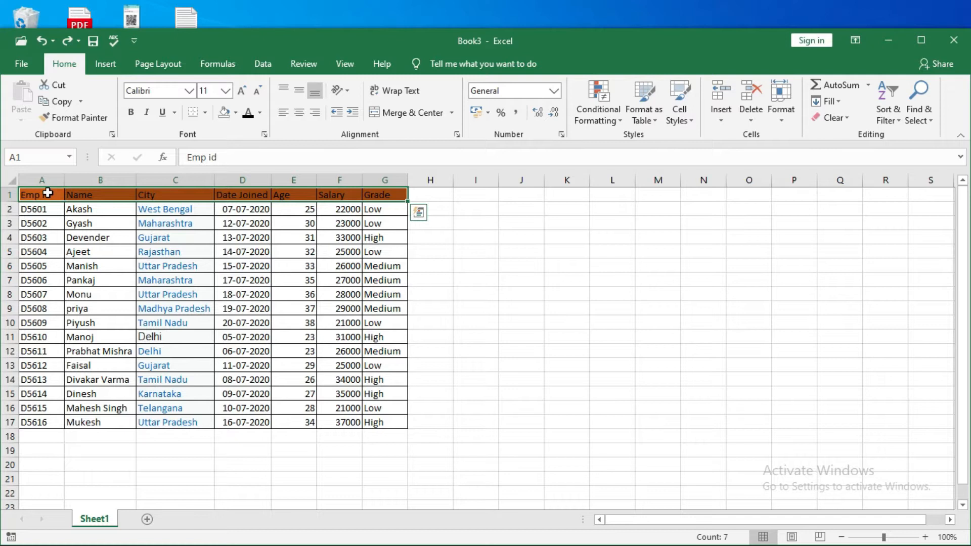
Look up the Filter command and its description, leaving an empty cell beside the table selected
click(890, 110)
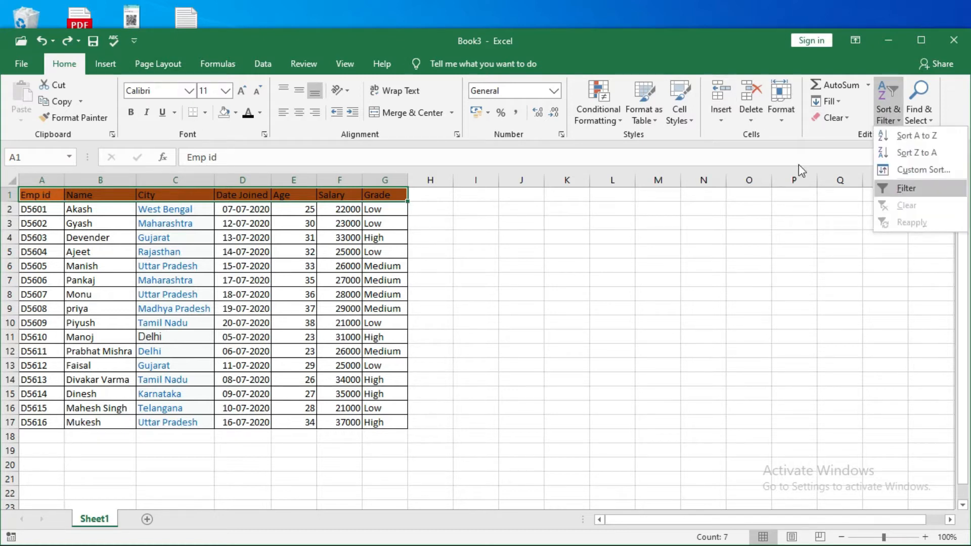
click(262, 70)
click(262, 67)
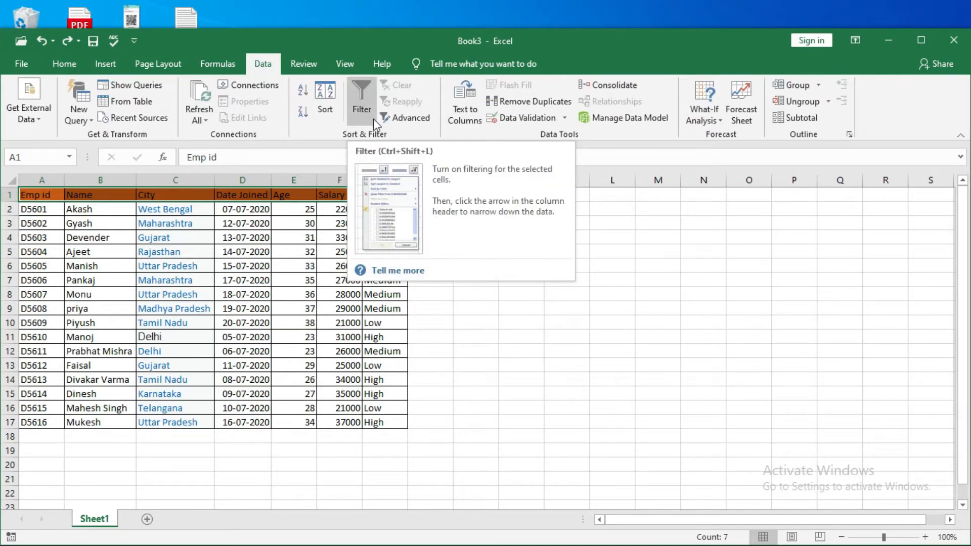
click(428, 294)
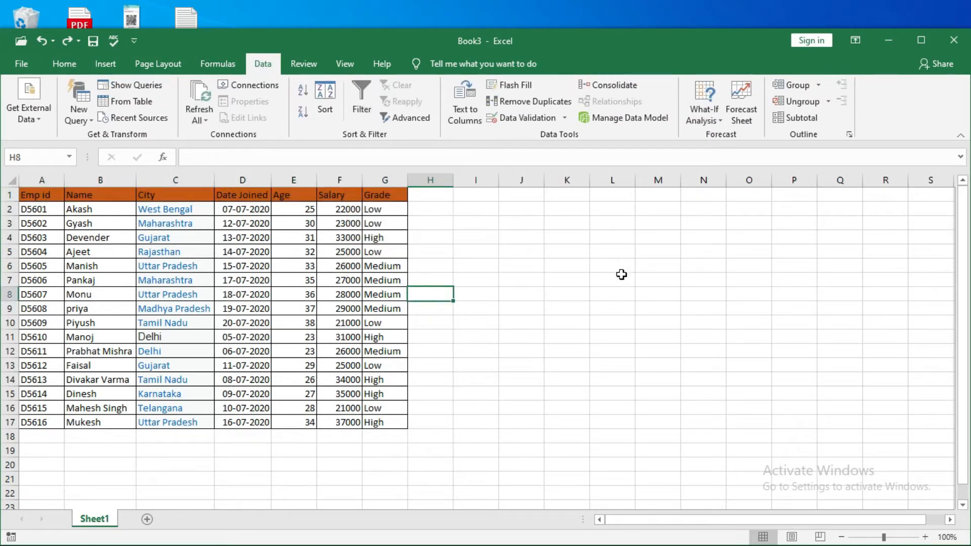
Turn on filtering for the employee table with cell H8 selected
key(alt)
key(d)
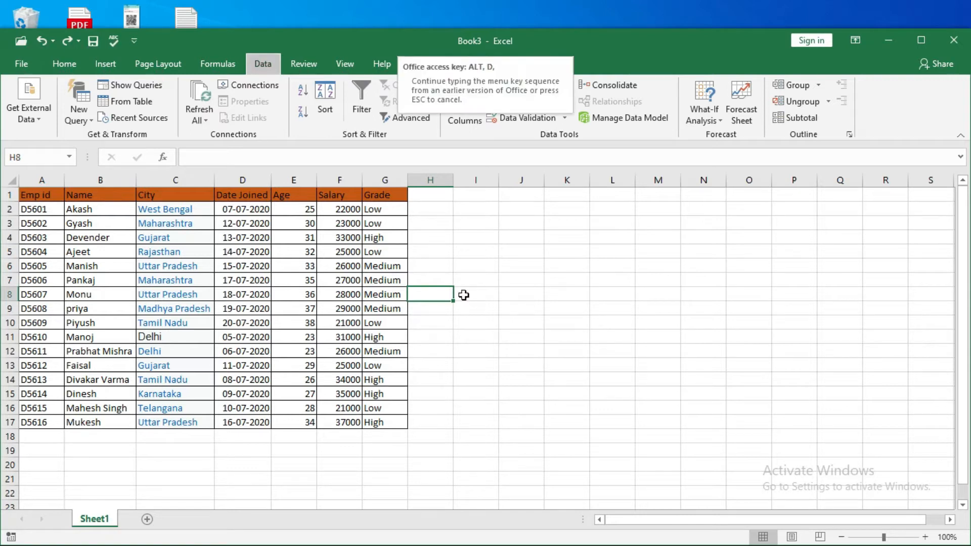
key(f)
key(f)
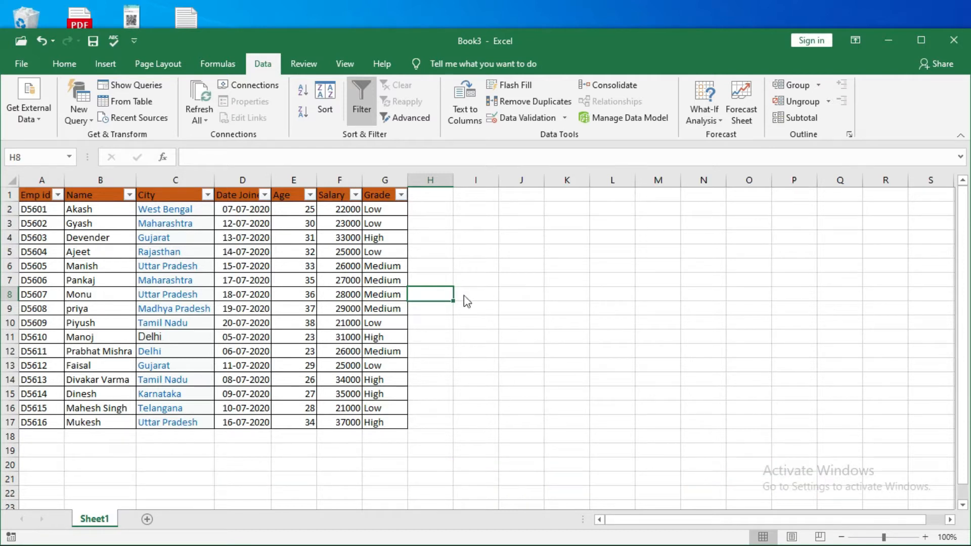
Turn off filtering for the employee table
key(alt)
key(d)
key(f)
key(f)
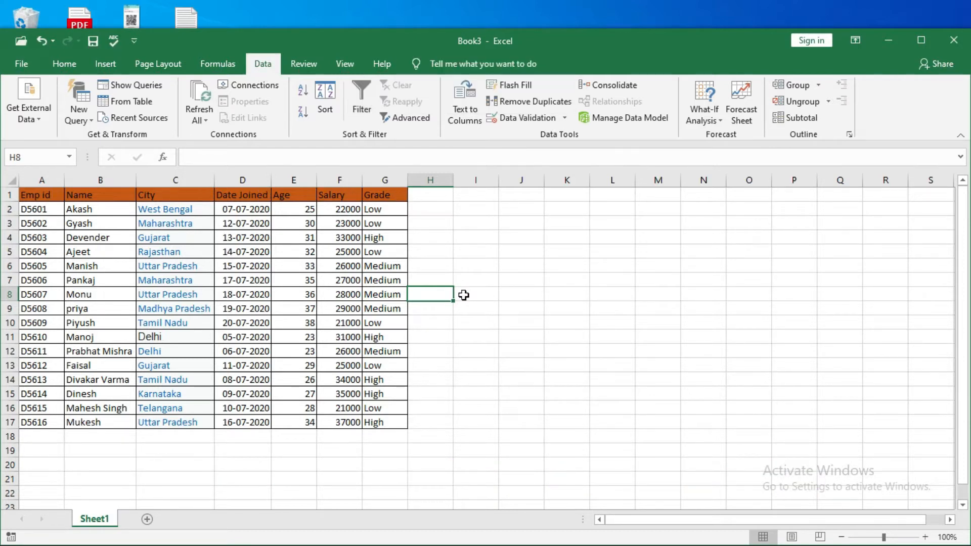
Select the header row A1:G1 and turn on filtering for its columns
click(34, 195)
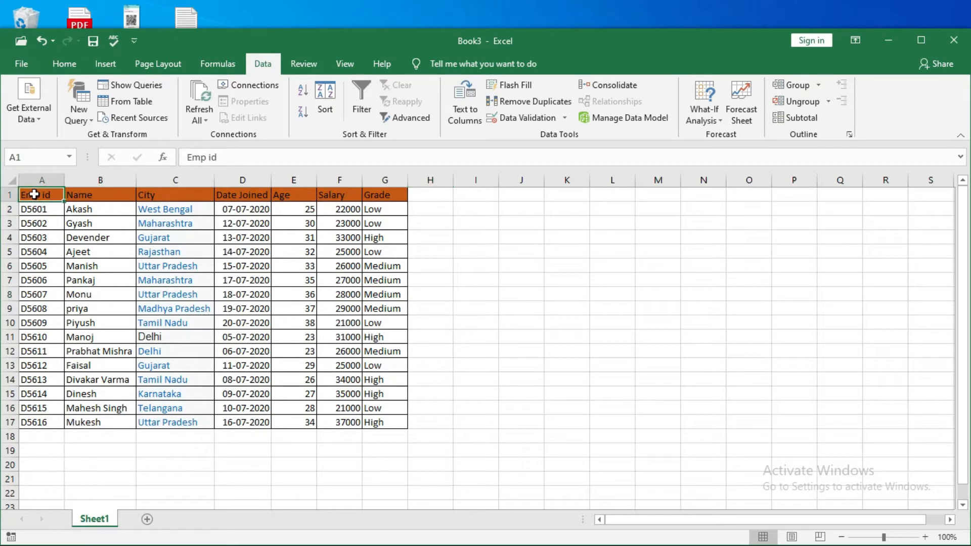
key(shift+Right)
key(shift+Right)
key(shift+Right)
key(shift+Right)
key(shift+Right)
key(shift+Right)
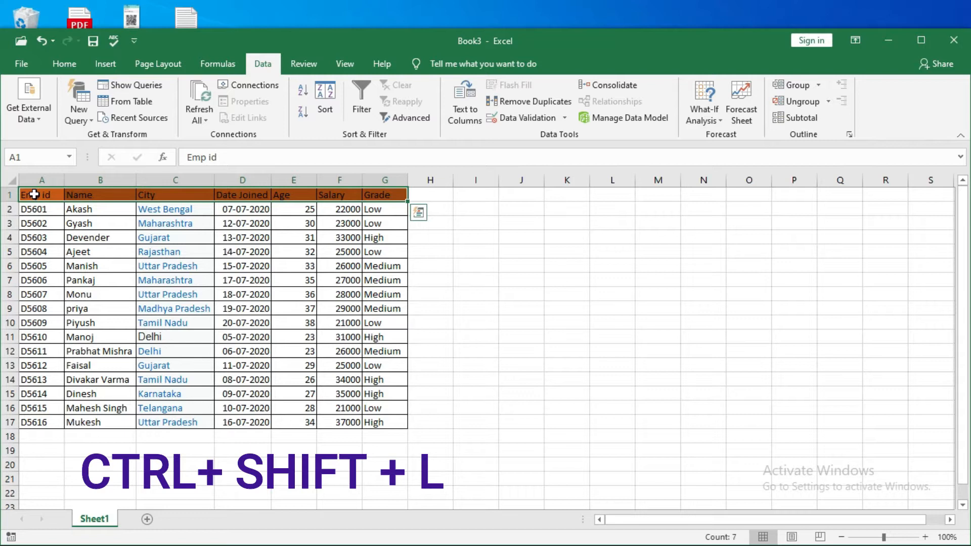
key(ctrl+shift+l)
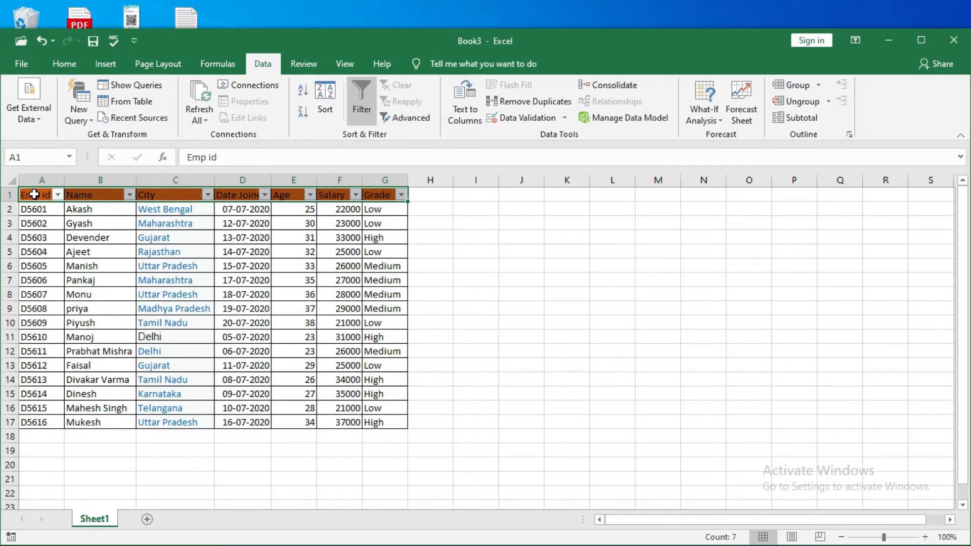
Switch the header row's filtering off and back on
key(ctrl+shift+l)
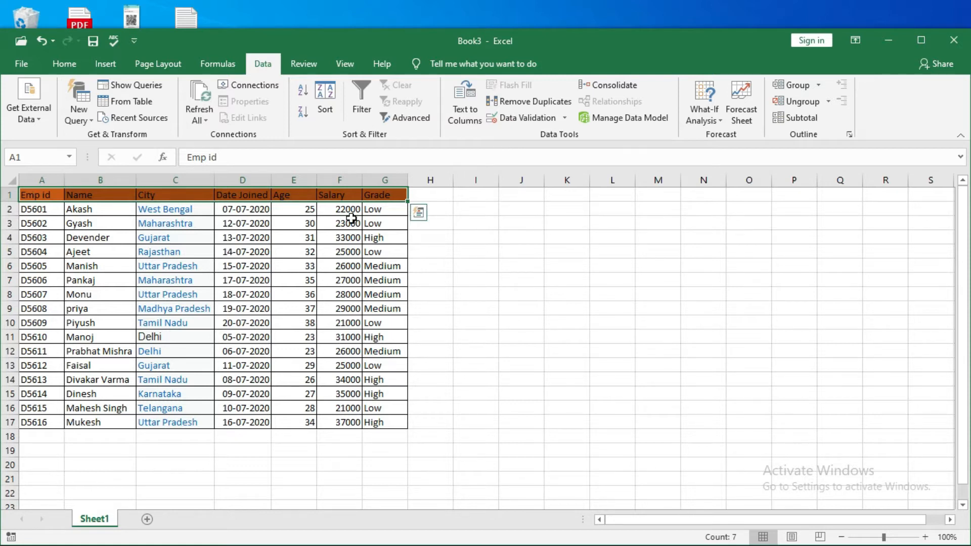
key(alt+d)
key(f)
key(f)
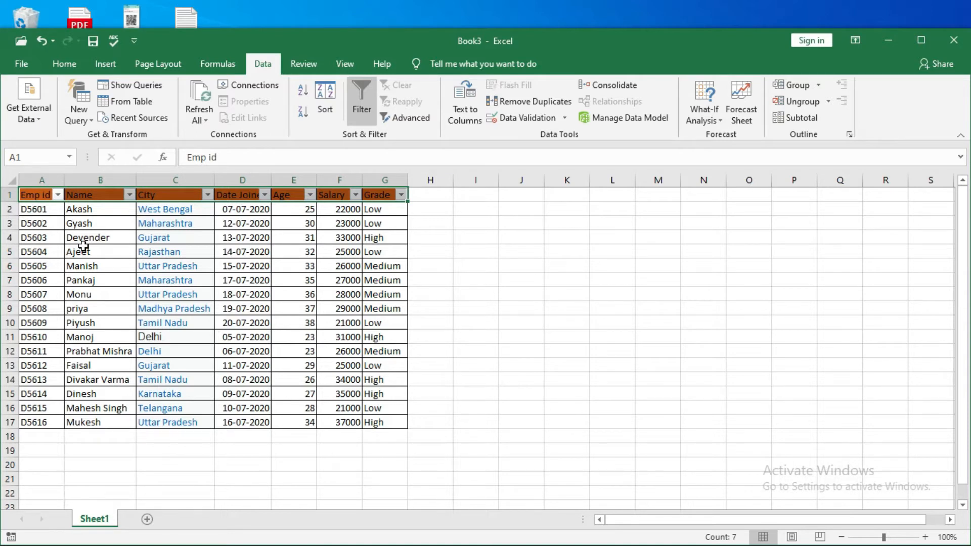
Filter the Name column to only the first two names in its alphabetical list, and undo that filter
click(130, 195)
click(42, 351)
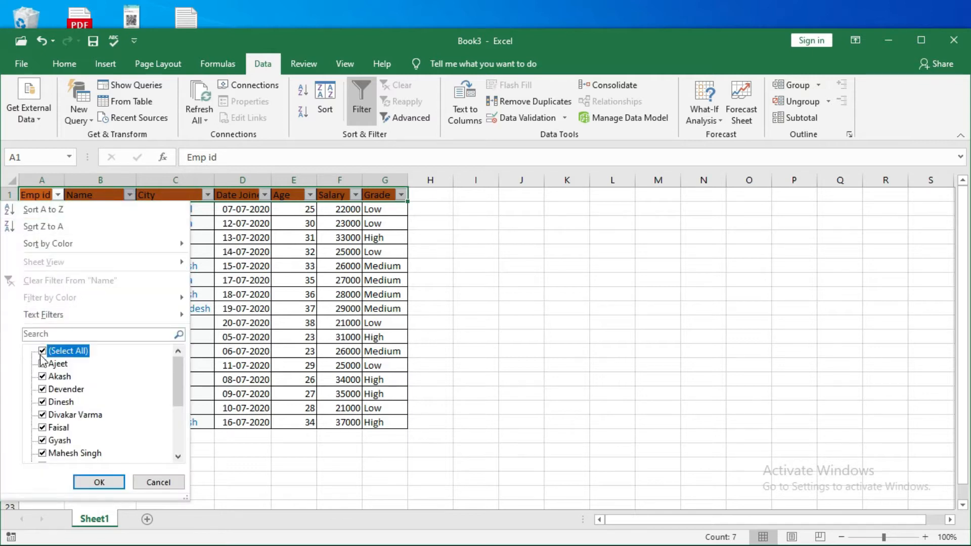
click(42, 363)
click(44, 379)
click(93, 482)
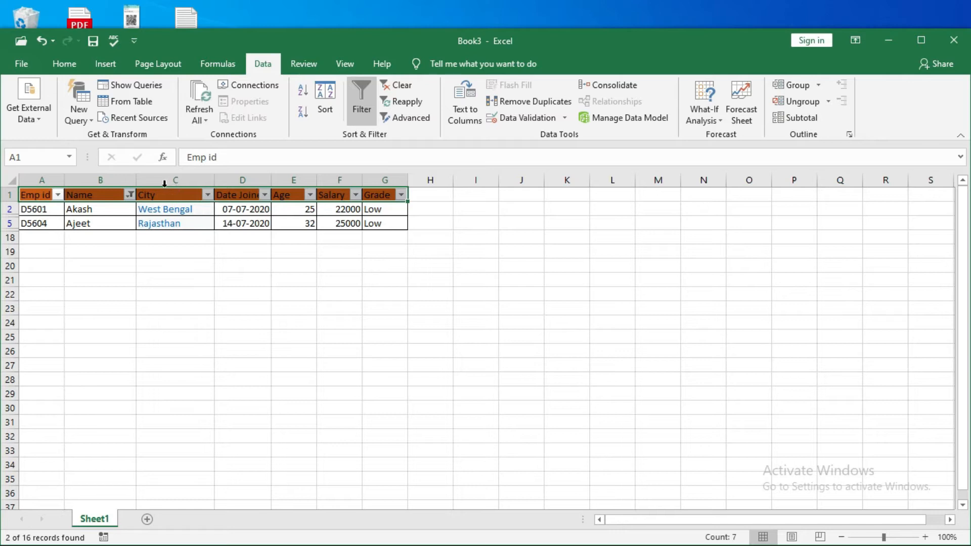
key(ctrl+z)
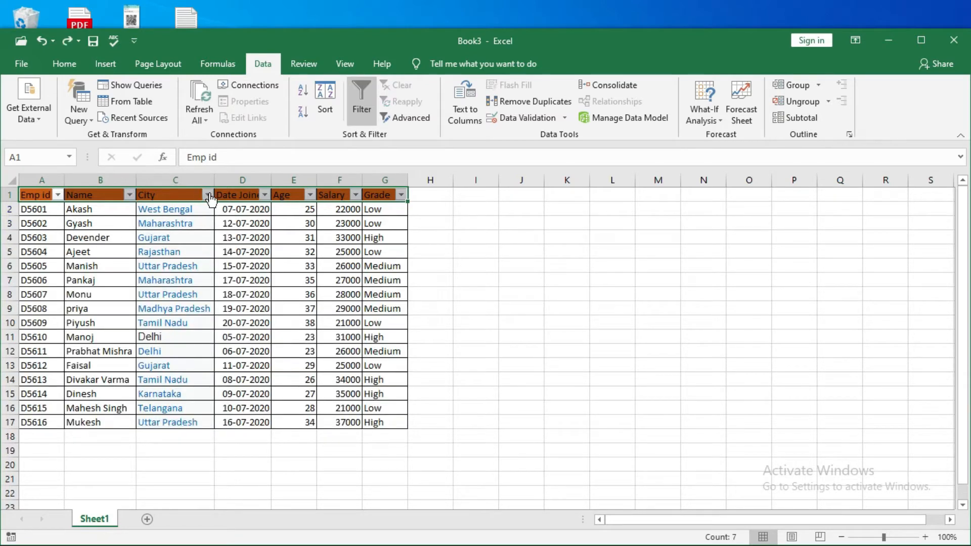
Filter the City column to show only Delhi
click(208, 195)
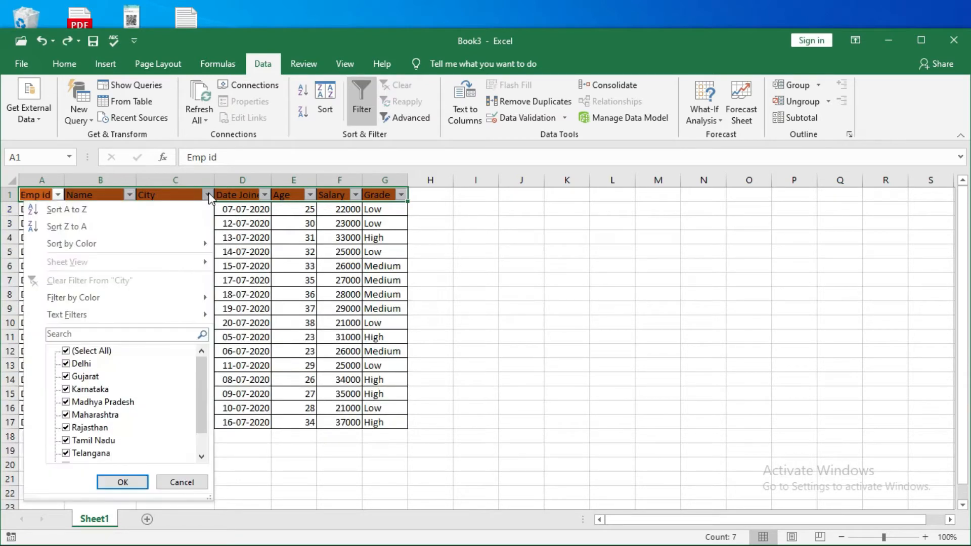
click(70, 378)
click(65, 351)
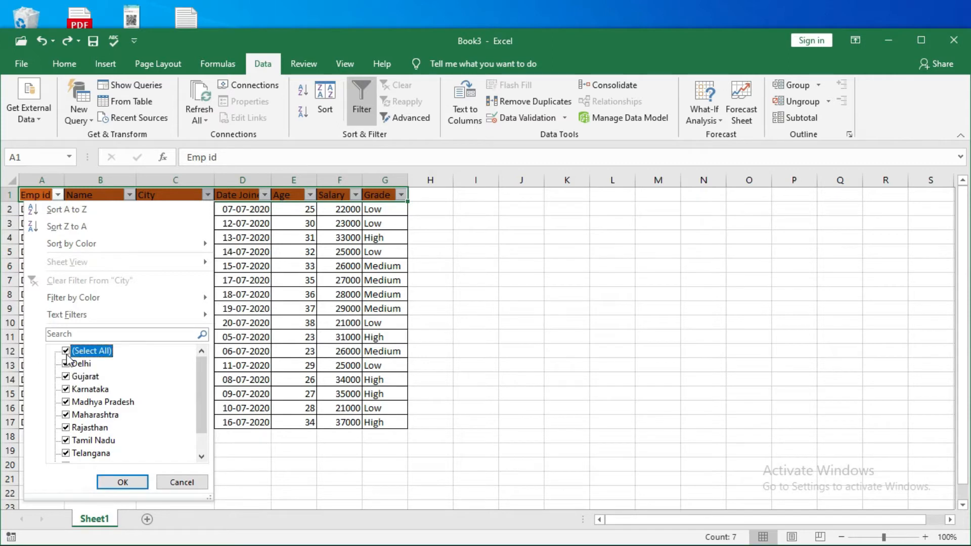
click(67, 352)
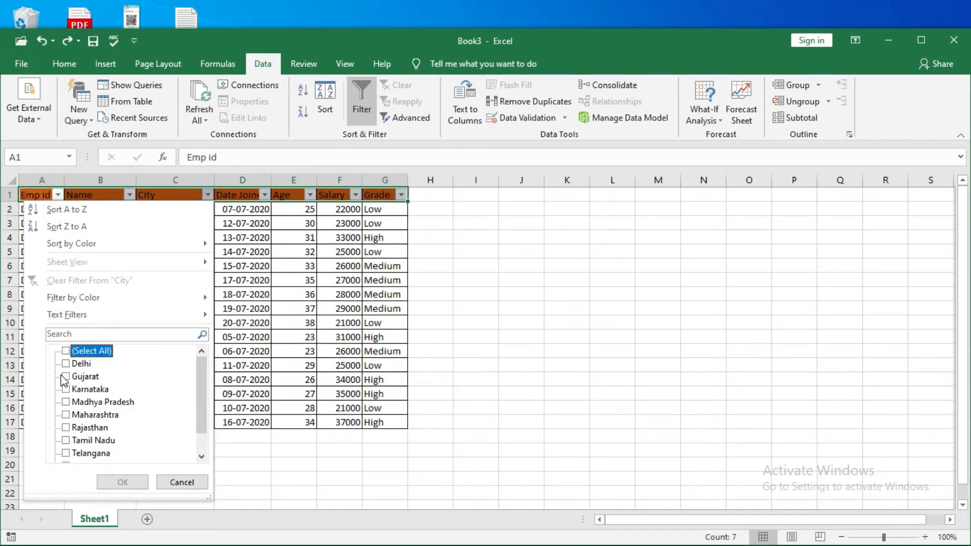
click(66, 364)
click(121, 482)
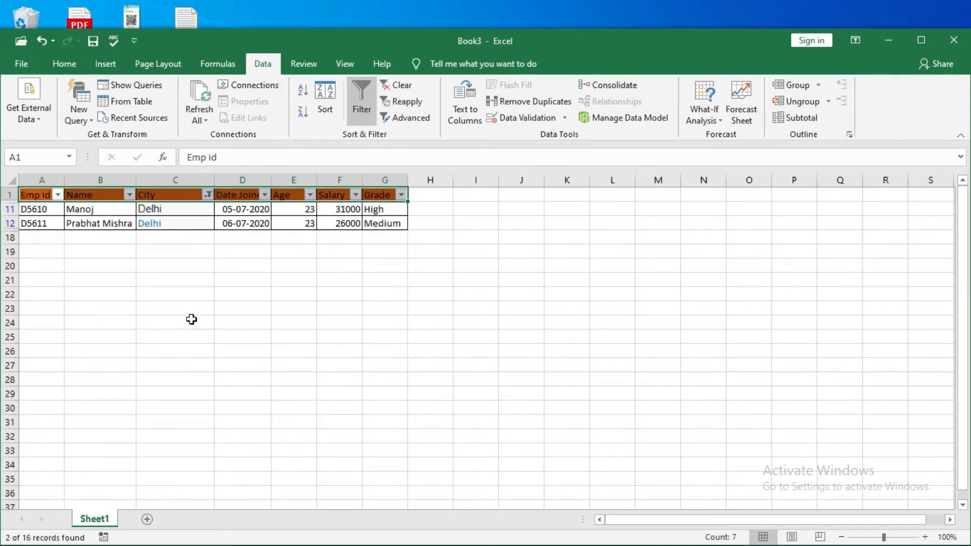
Open the Equals text filter for the City column, cancel it, and undo the Delhi filter
click(208, 195)
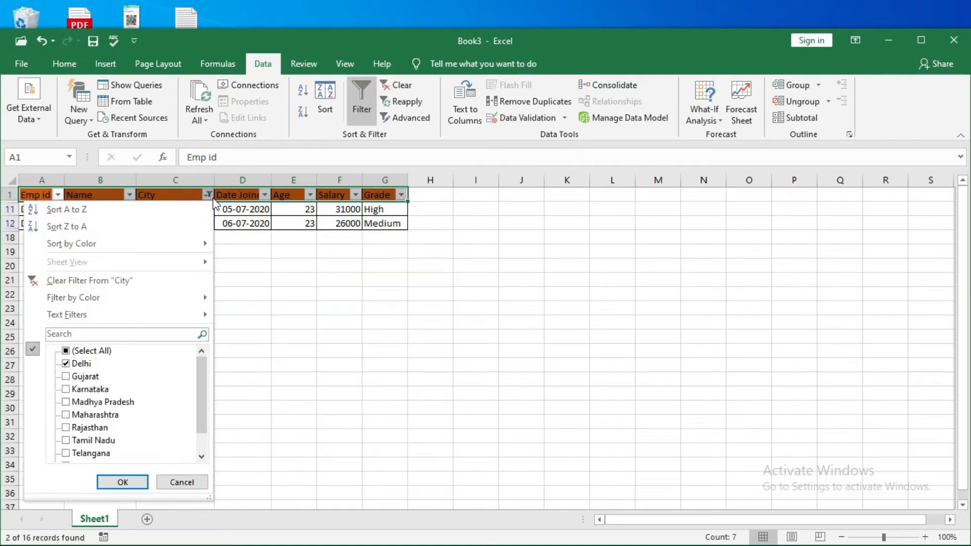
click(66, 352)
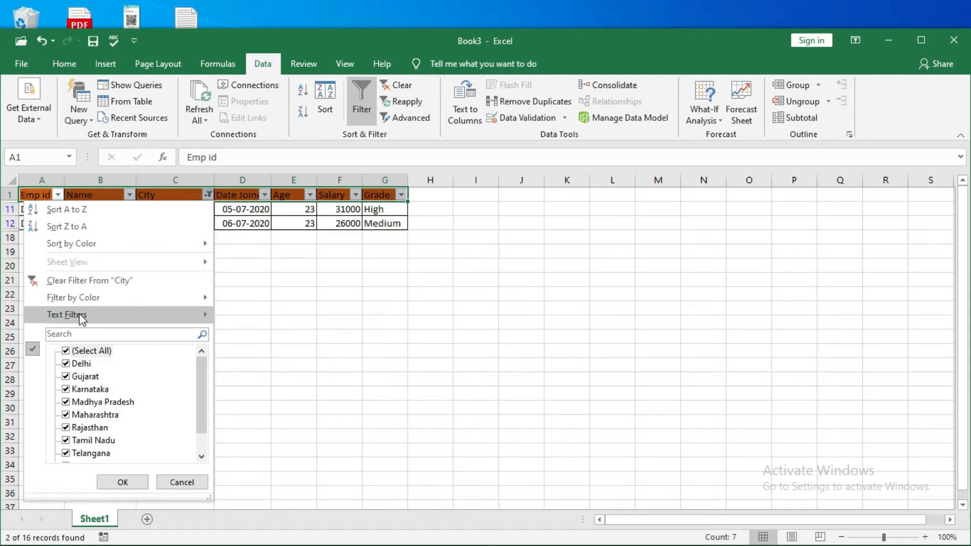
mouse_move(79, 320)
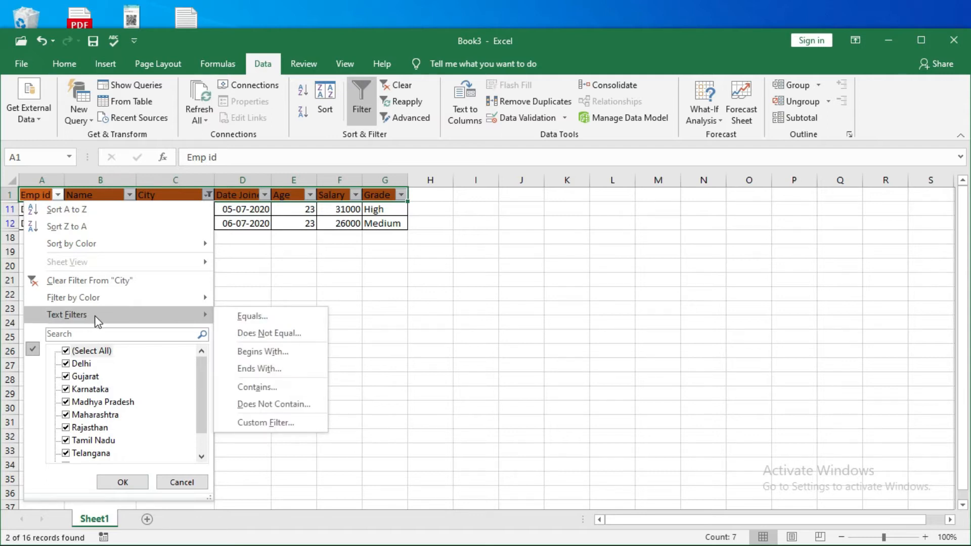
click(247, 319)
click(934, 361)
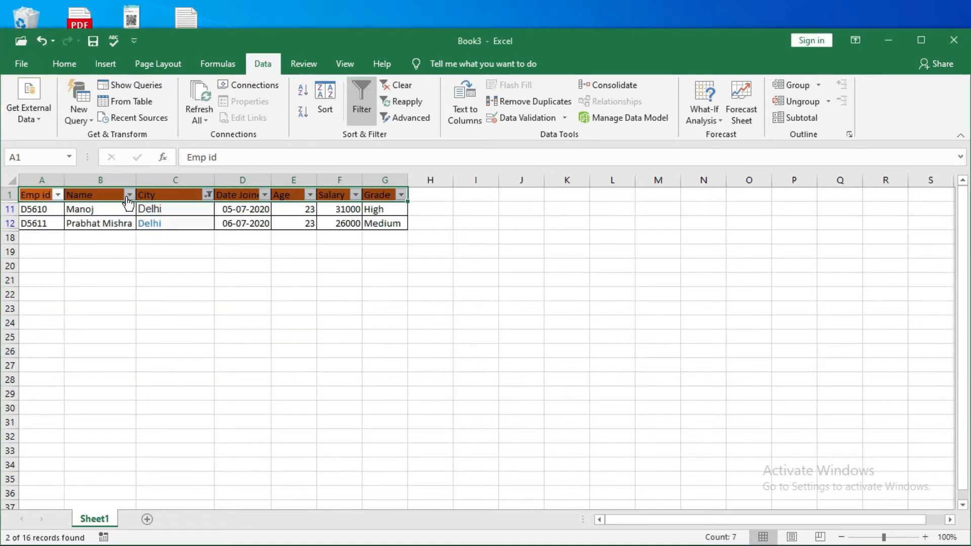
key(ctrl+z)
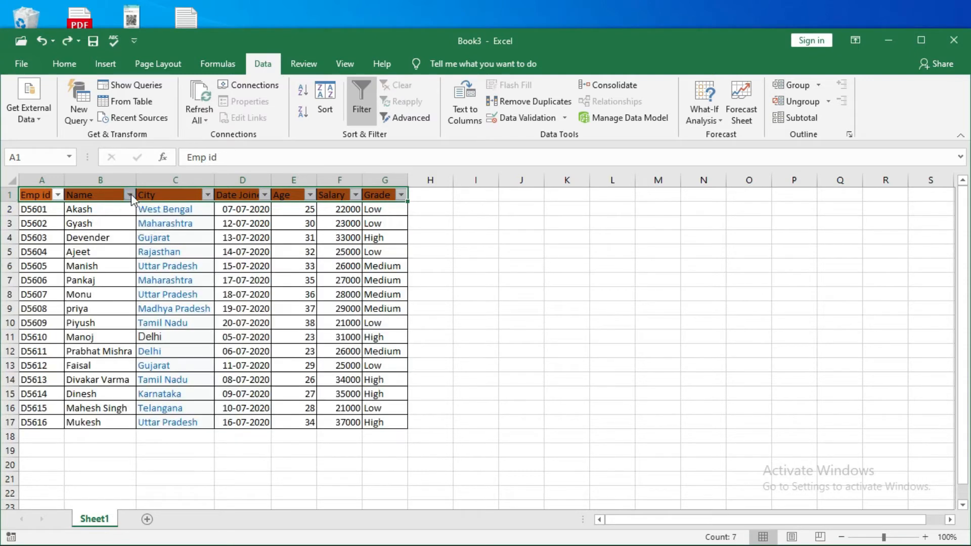
Apply an Equals text filter to the Name column using the name of the employee in row 2
click(130, 195)
mouse_move(49, 317)
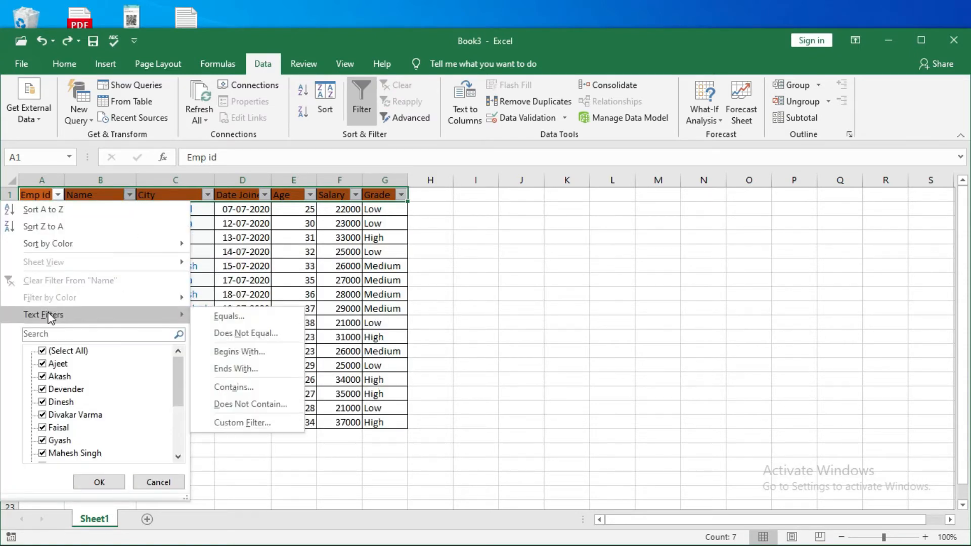
click(225, 318)
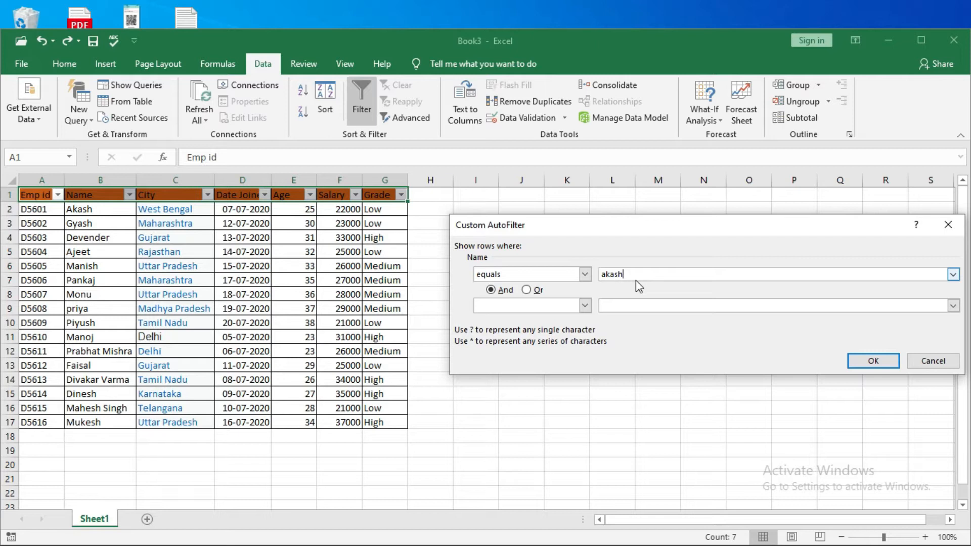
click(874, 362)
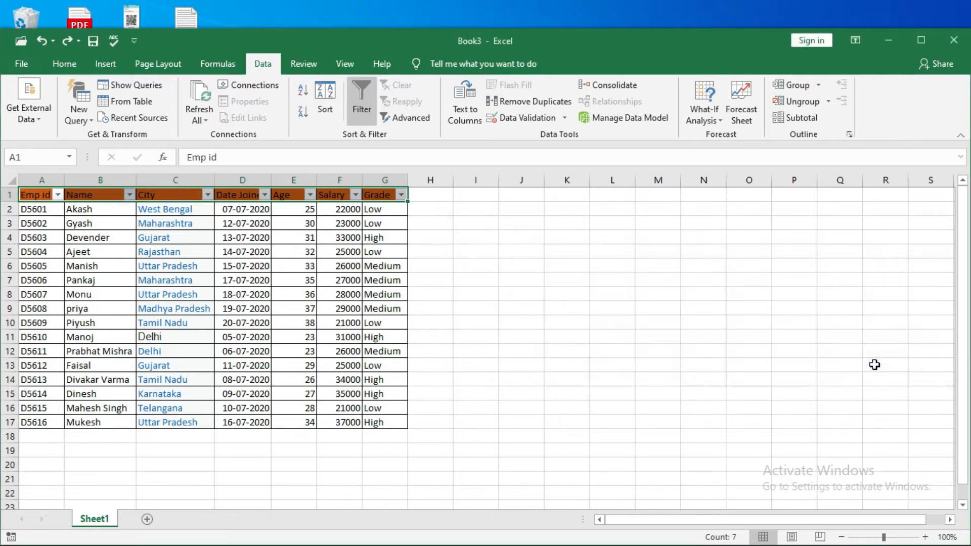
Change the Name column's text filter to Does Not Equal, using the name of the employee in row 2
click(131, 196)
mouse_move(74, 316)
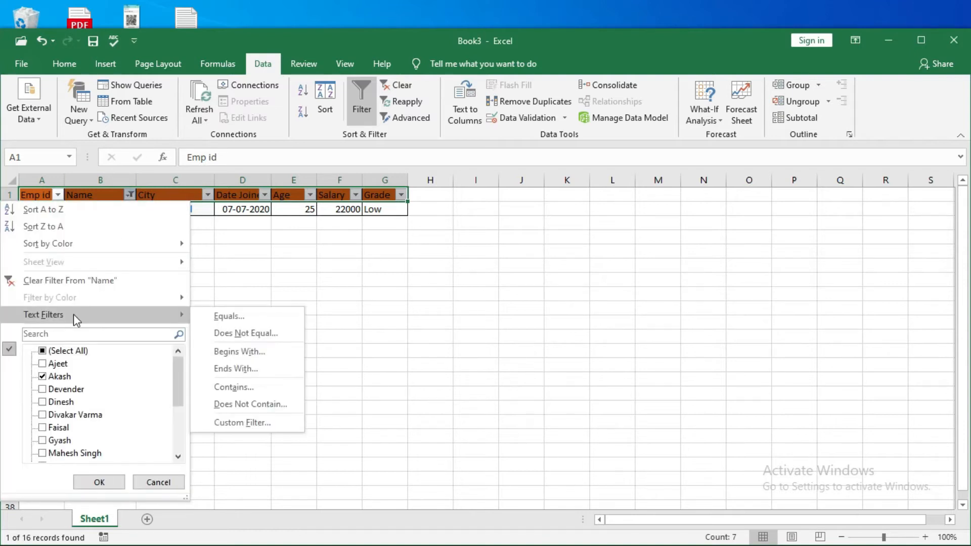
click(246, 332)
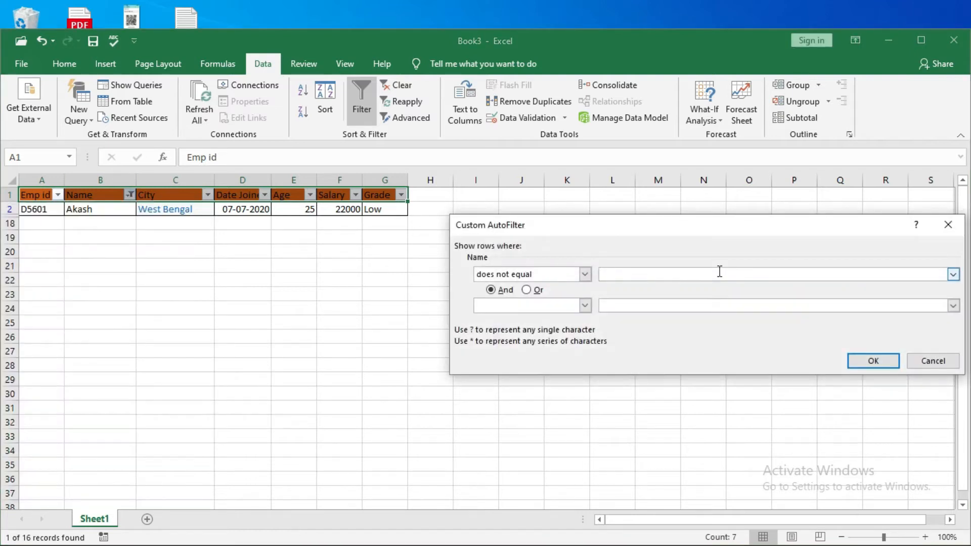
text(kash)
key(BackSpace)
key(BackSpace)
key(BackSpace)
key(BackSpace)
text(Akash)
click(854, 362)
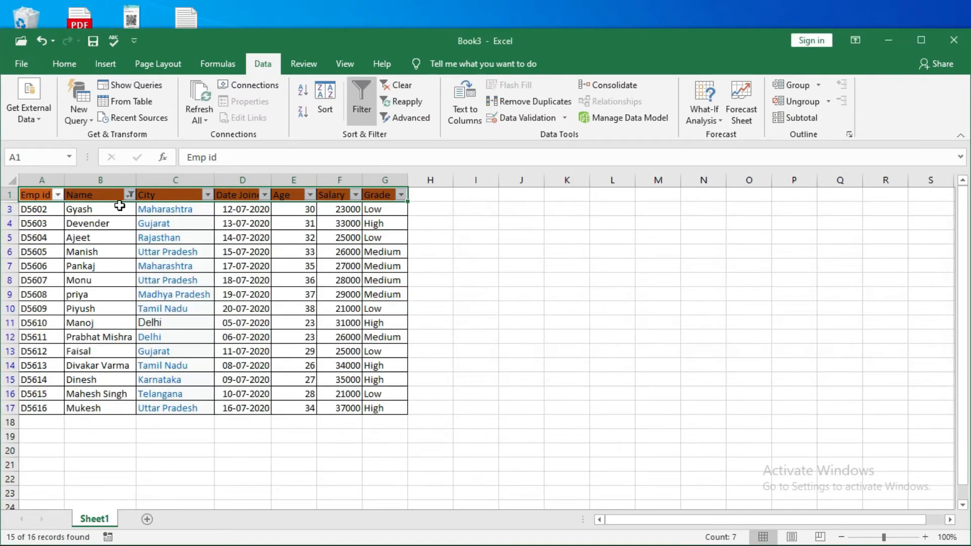
Change the Name column's text filter to Begins With, using the letter P
click(130, 195)
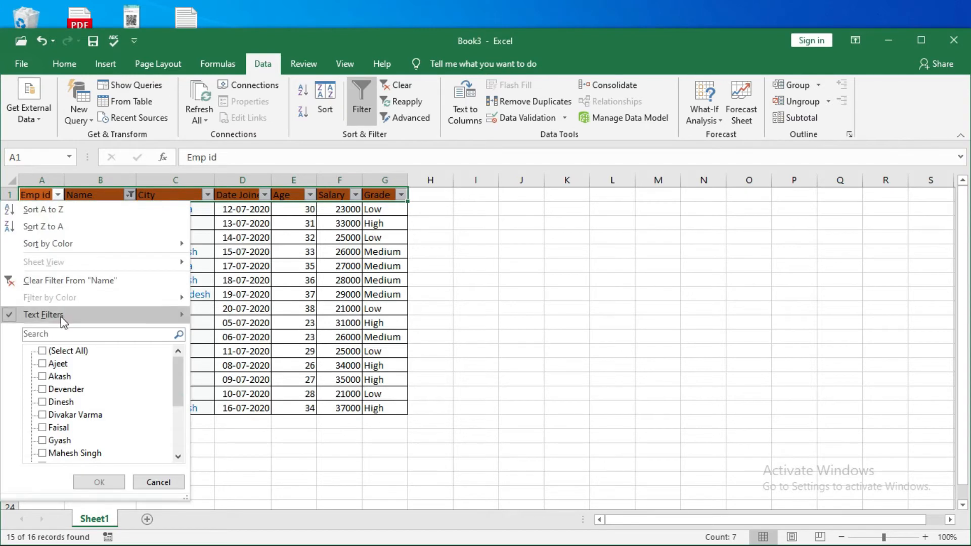
mouse_move(60, 317)
click(245, 349)
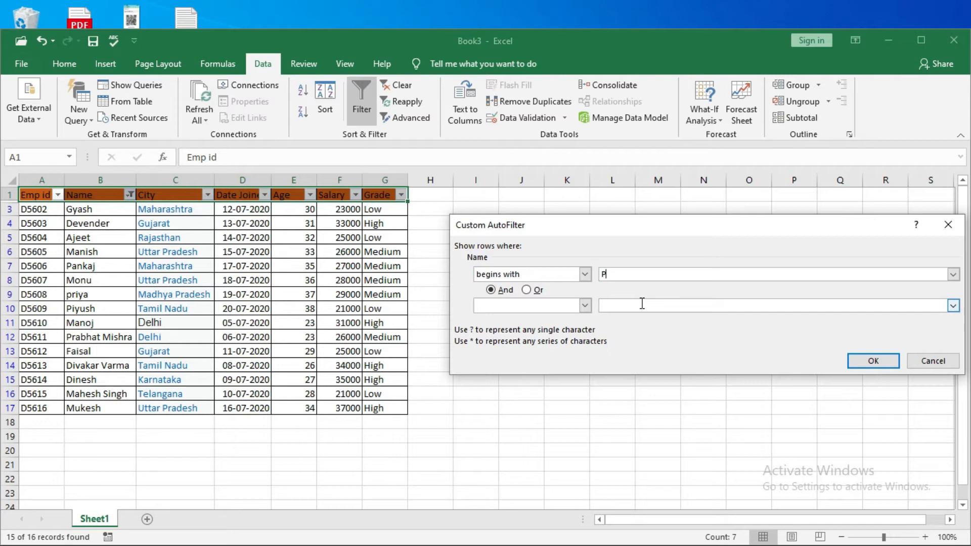
click(880, 358)
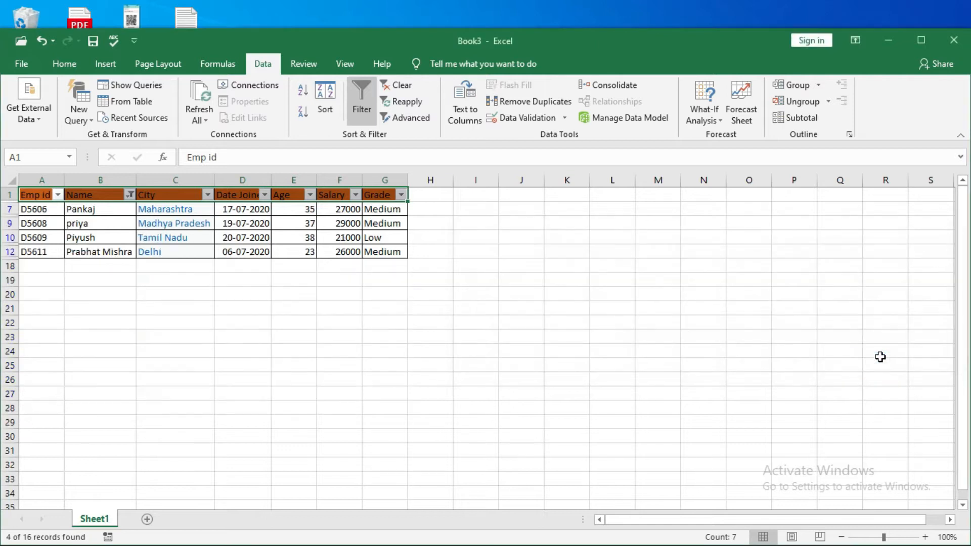
Apply a Contains text filter to the Name column using the surname of the employee in row 16
click(128, 197)
mouse_move(56, 315)
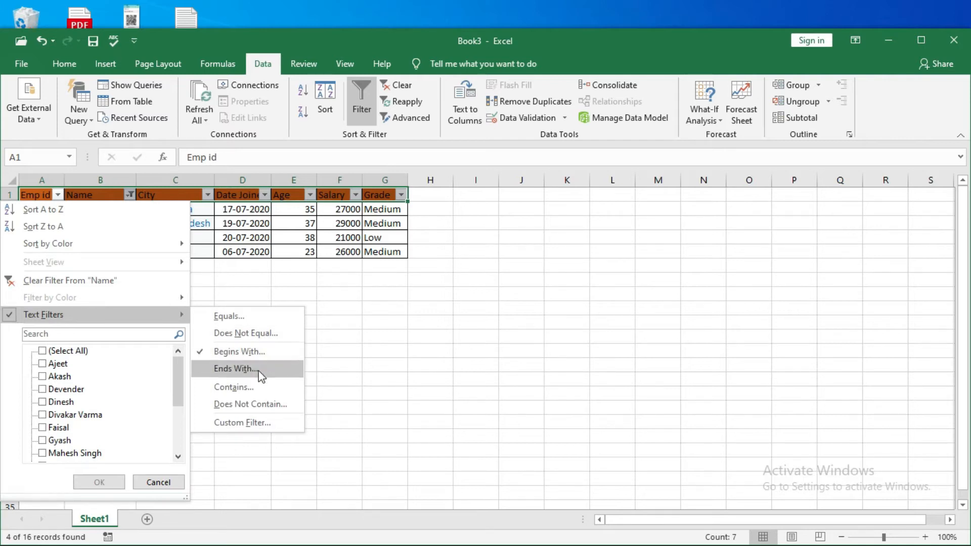
click(259, 388)
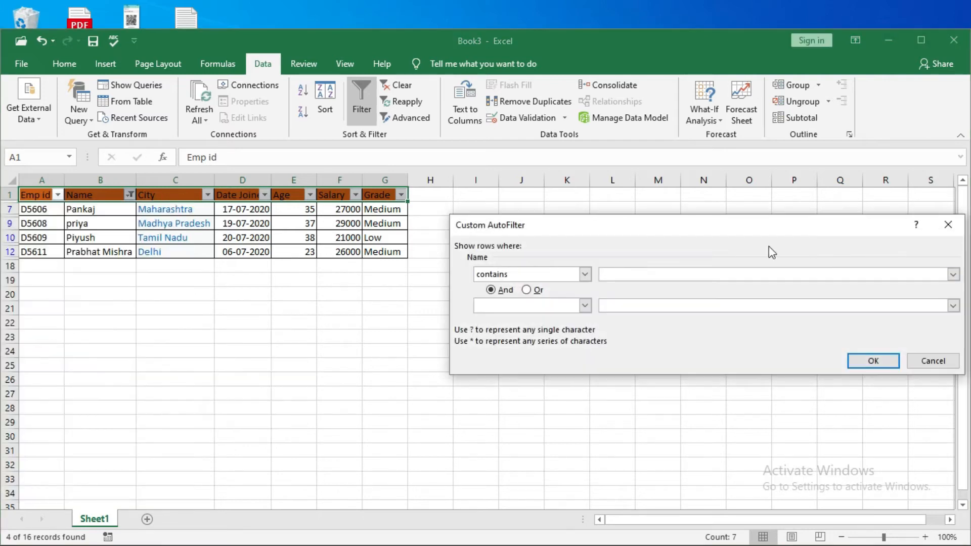
text(Singh)
click(852, 361)
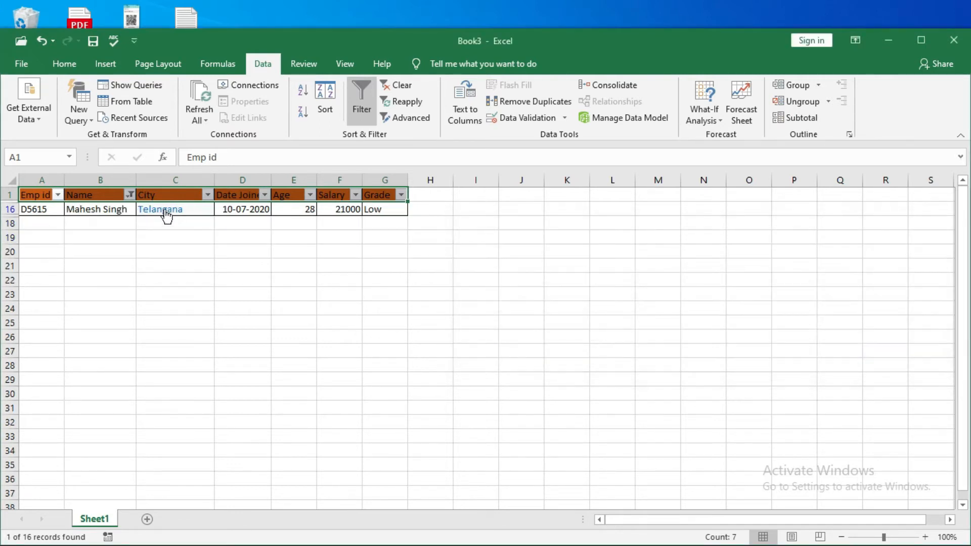
click(130, 195)
mouse_move(64, 316)
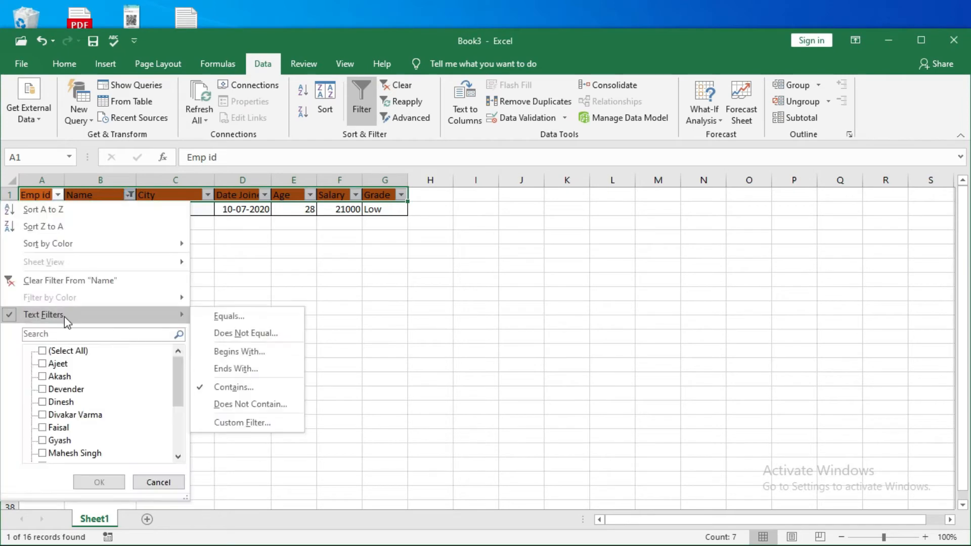
click(260, 392)
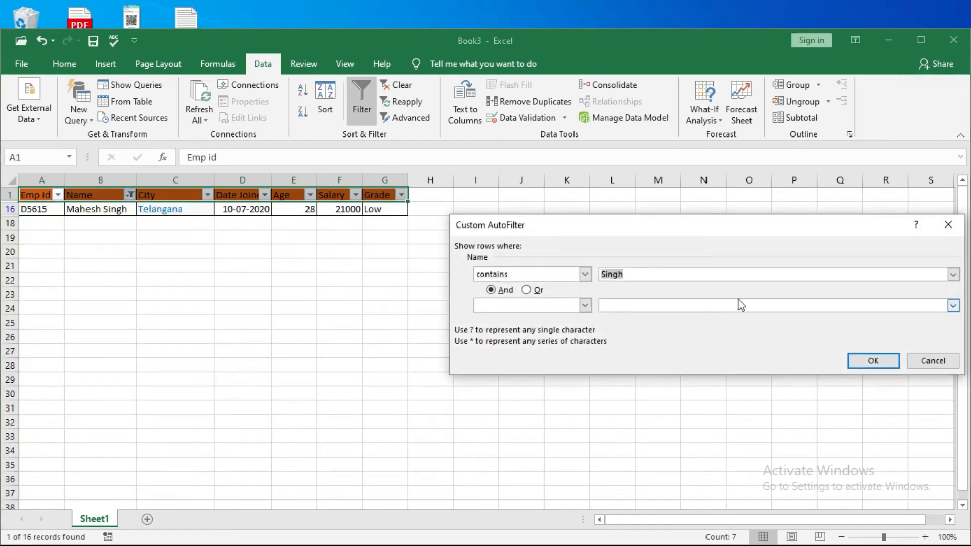
click(951, 361)
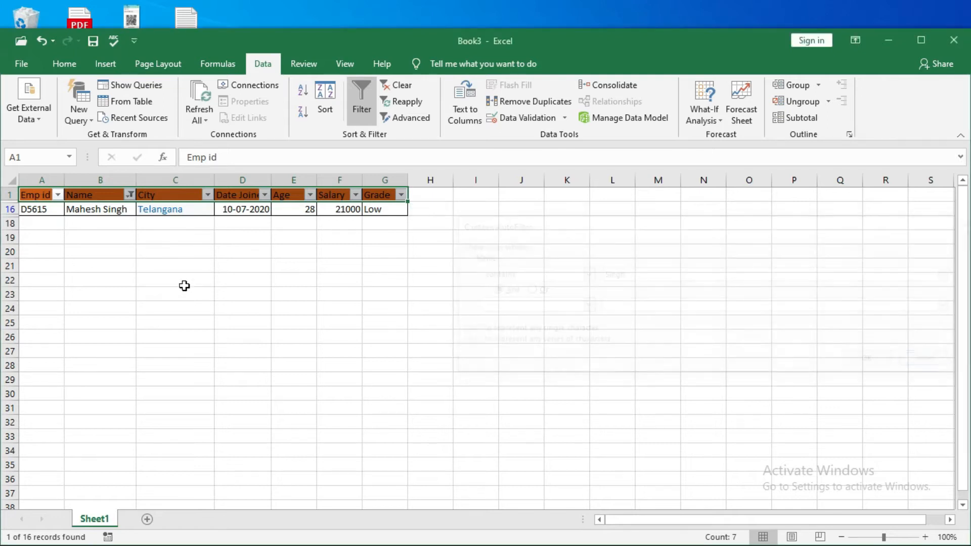
Change the Name column's text filter to Does Not Contain, using the surname of the employee in row 16
click(130, 195)
mouse_move(52, 317)
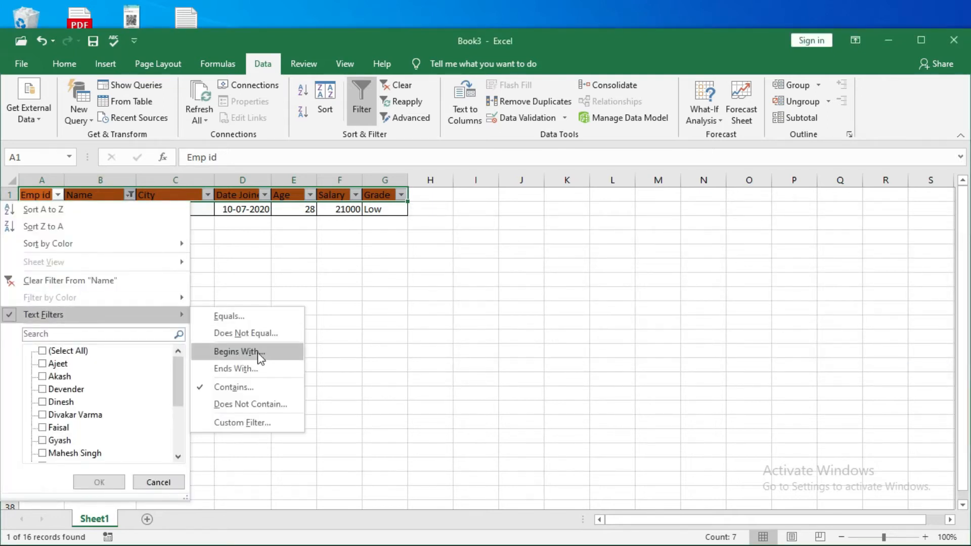
click(238, 406)
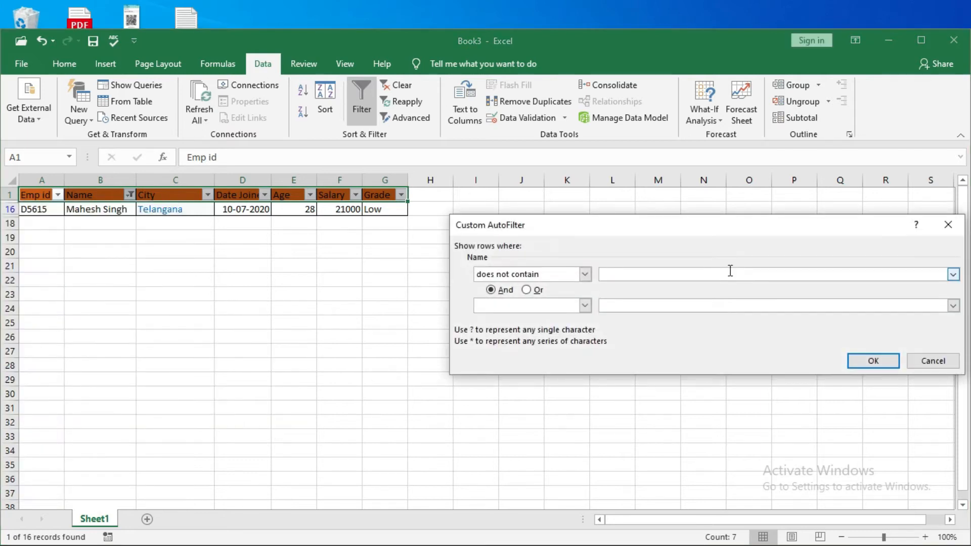
text(Singh)
click(871, 373)
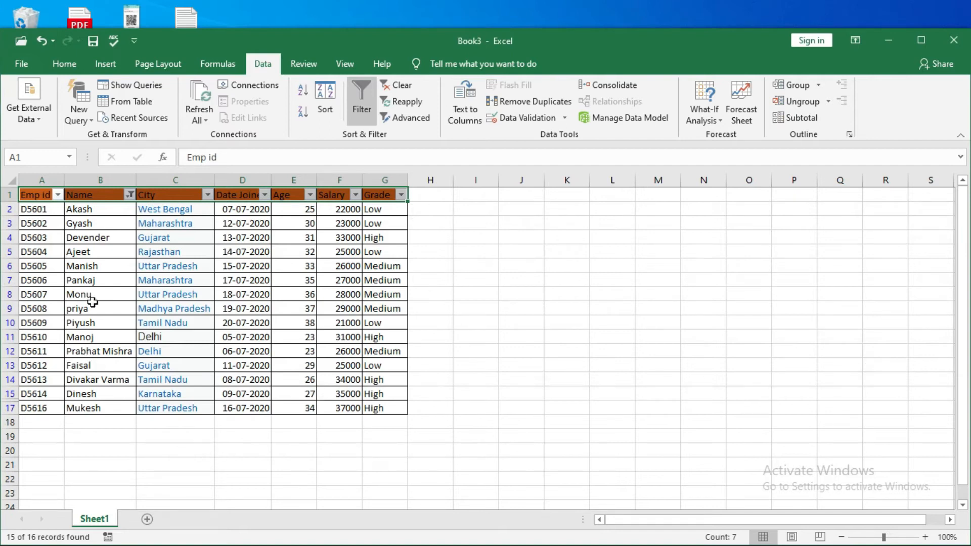
Set the Name column's Does Not Contain filter to the name of the employee in row 6, and dismiss the custom filter settings
click(130, 196)
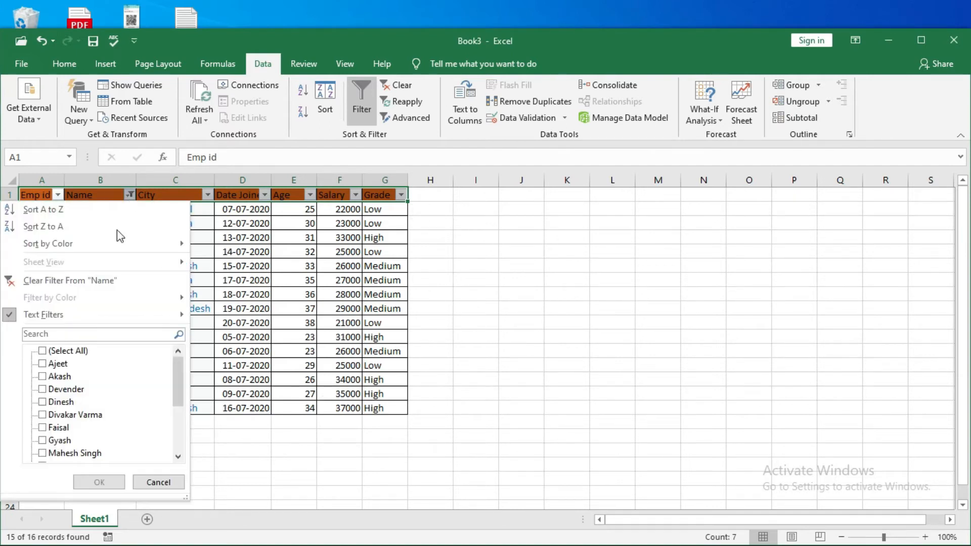
mouse_move(69, 312)
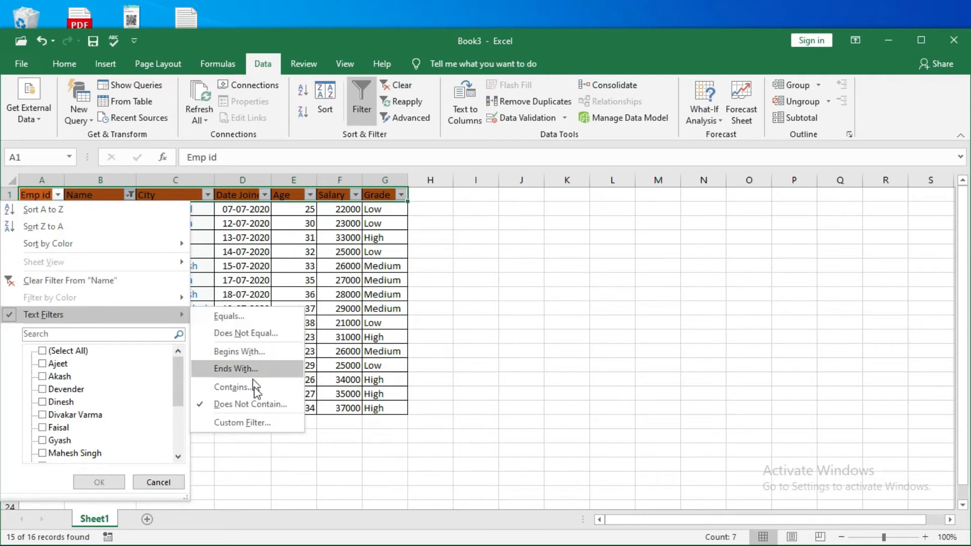
click(243, 423)
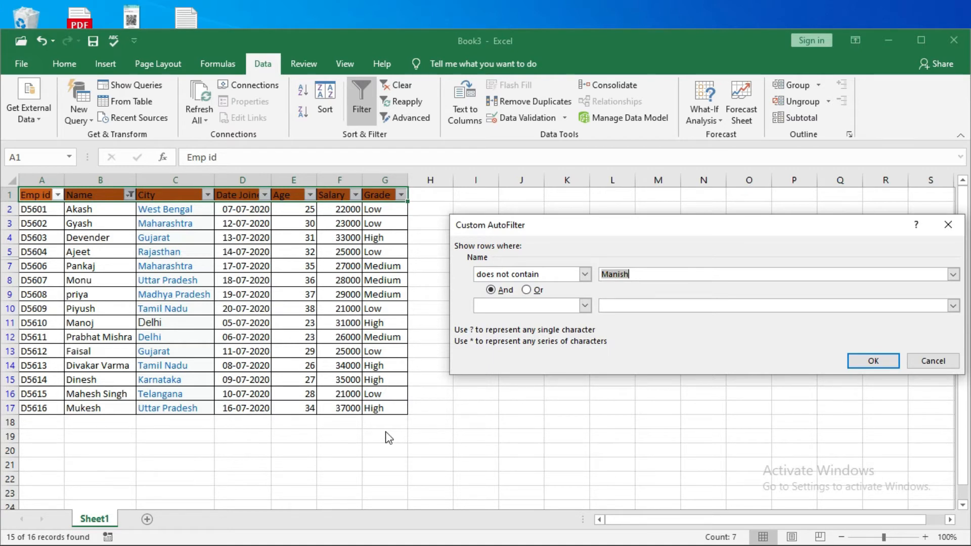
click(934, 362)
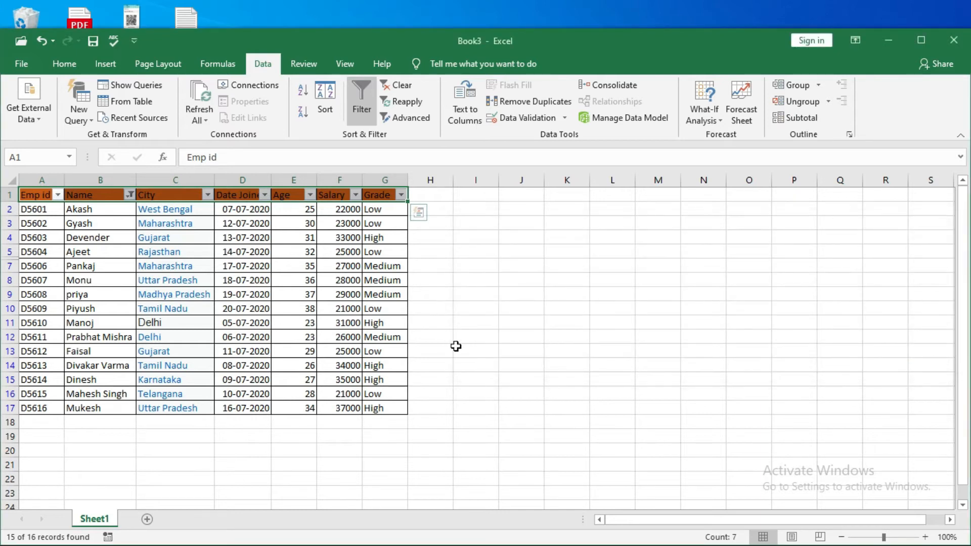
Turn off filtering for the employee table
key(alt+d)
key(f)
key(f)
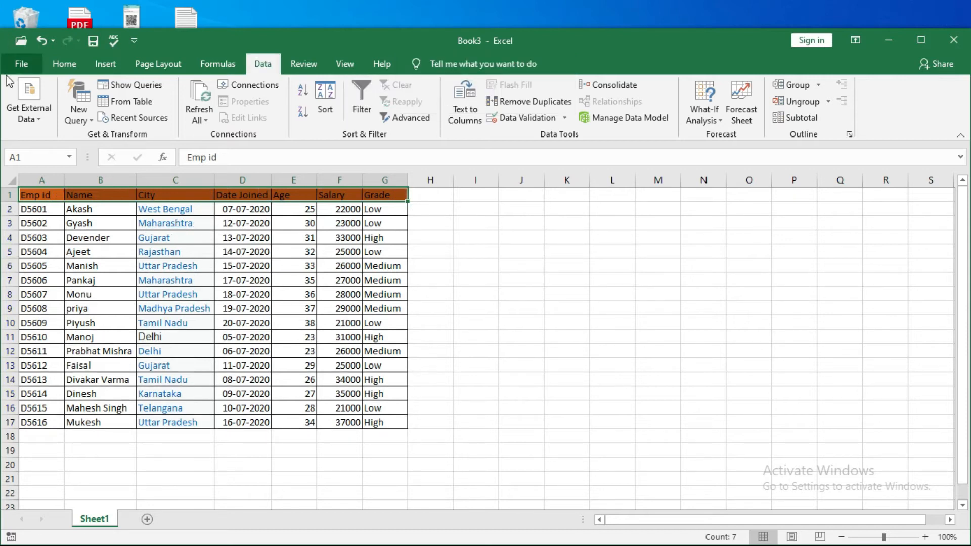
Sort the employee table from A to Z by the names in B2:B17, expanding the selection, and undo the sort
click(63, 63)
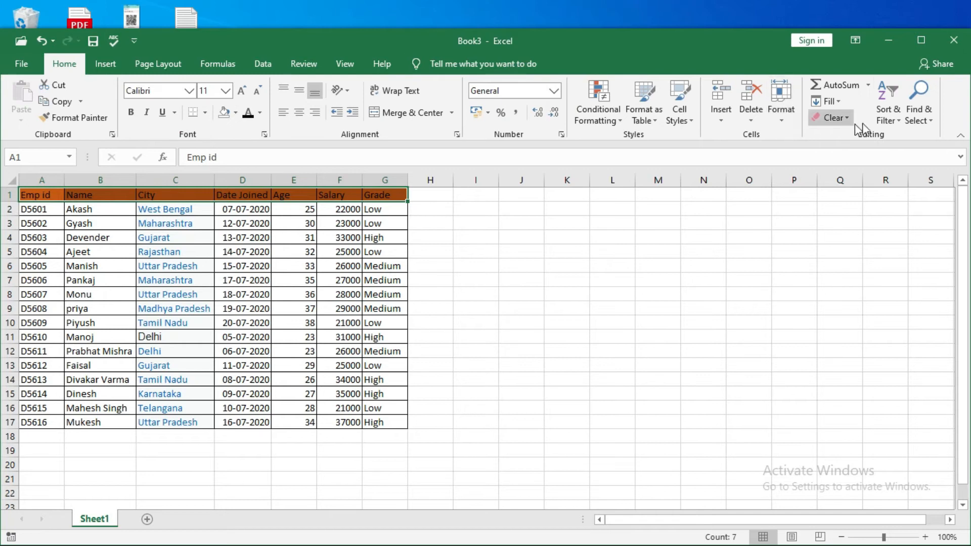
click(886, 121)
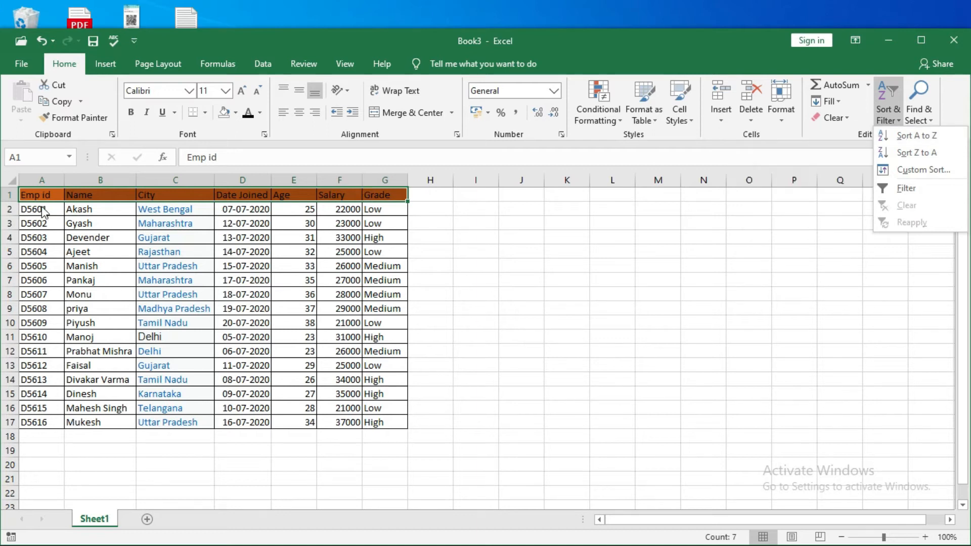
click(78, 209)
click(79, 209)
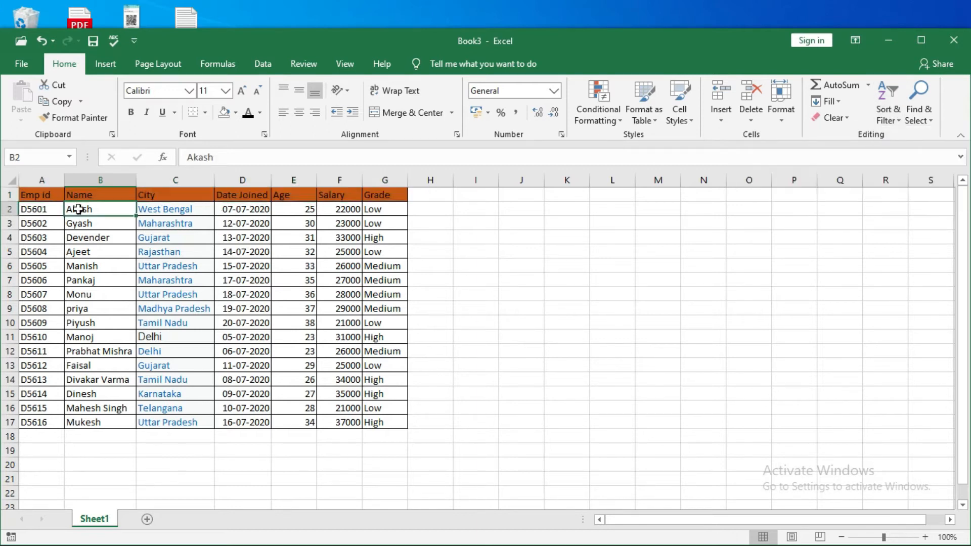
key(shift+Down)
key(shift+Down)
key(shift+Down)
key(shift+Down)
key(shift+Down)
key(shift+Down)
key(shift+Down)
key(shift+Down)
key(shift+Down)
key(shift+Down)
key(shift+Down)
key(shift+Down)
key(shift+Down)
key(shift+Down)
key(shift+Down)
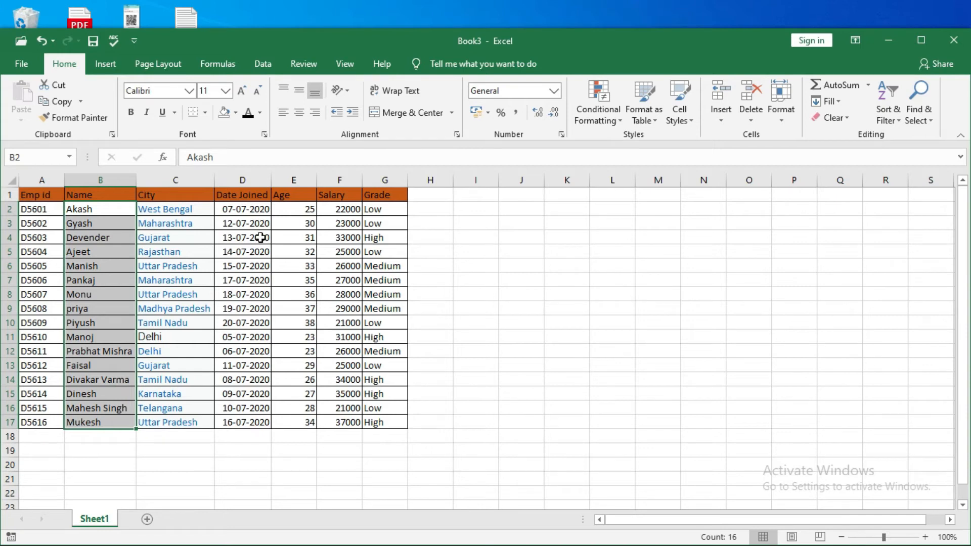
click(891, 98)
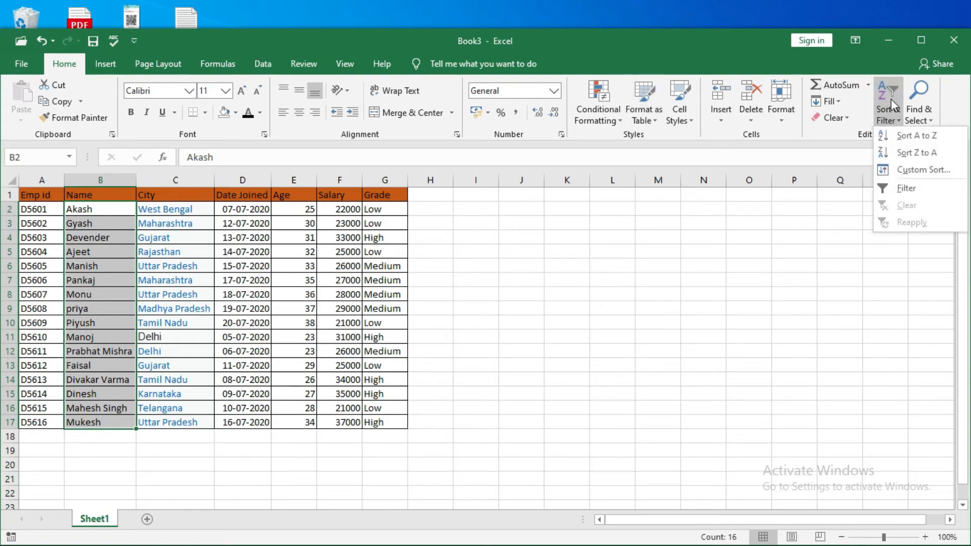
click(903, 134)
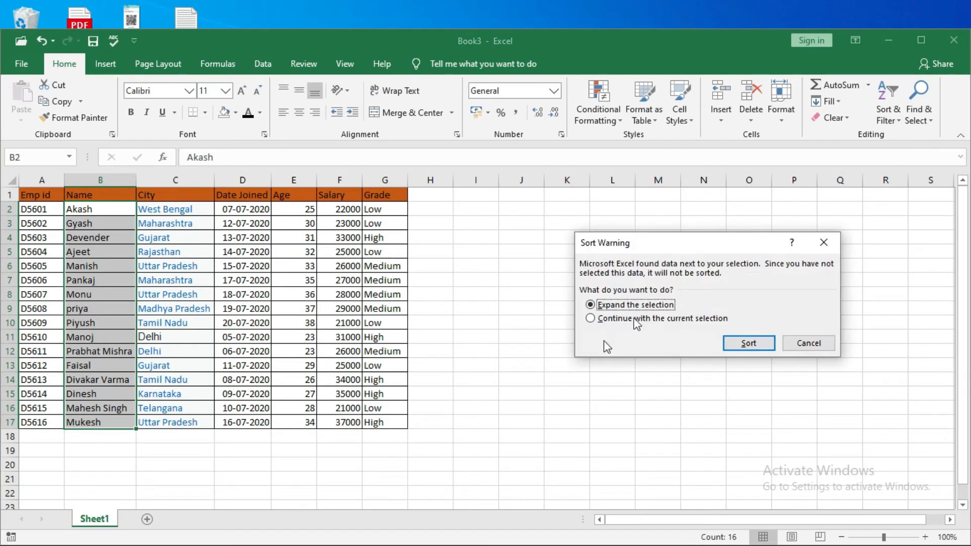
click(728, 345)
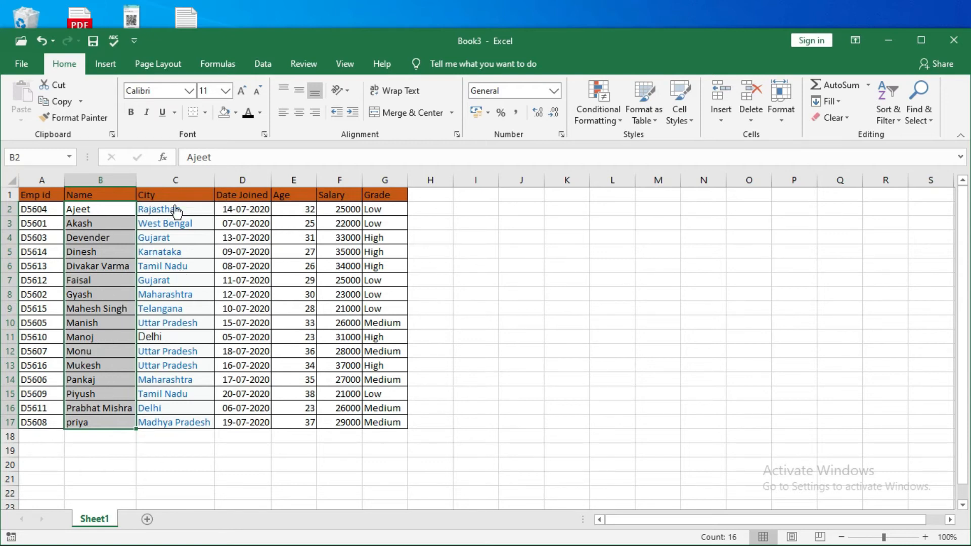
key(ctrl+z)
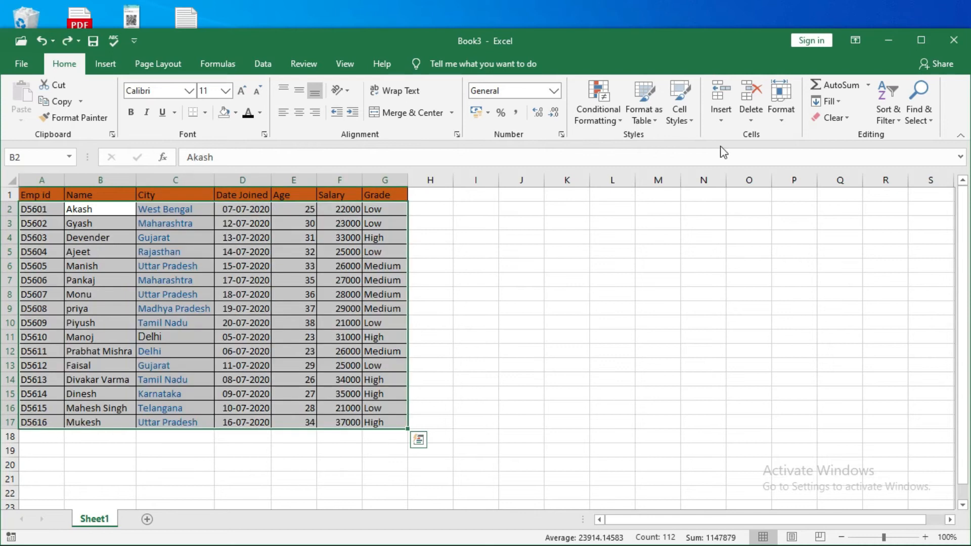
click(442, 289)
Sort the employee table from Z to A by the names in B2:B17, expanding the selection, and undo the sort
click(100, 213)
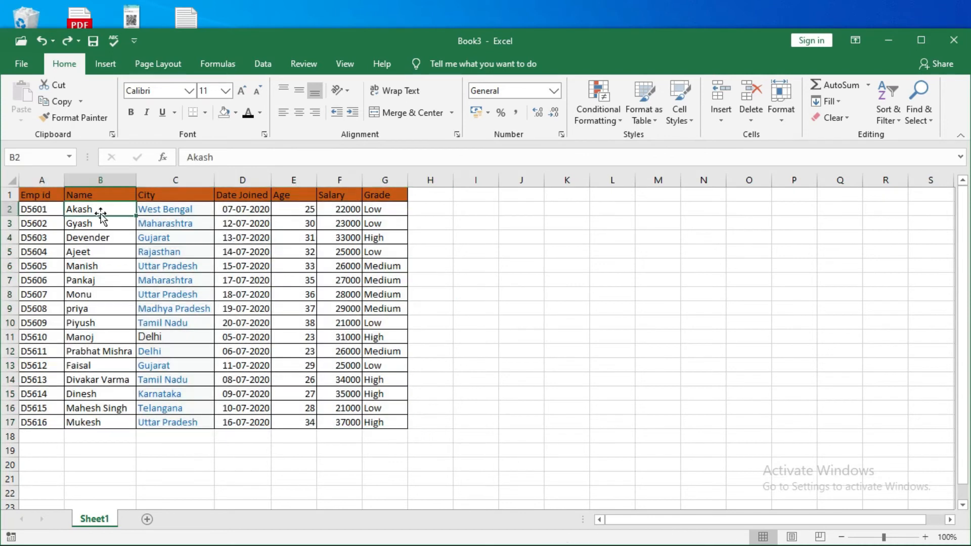
key(shift+Down)
key(shift+Down)
key(ctrl+shift+Down)
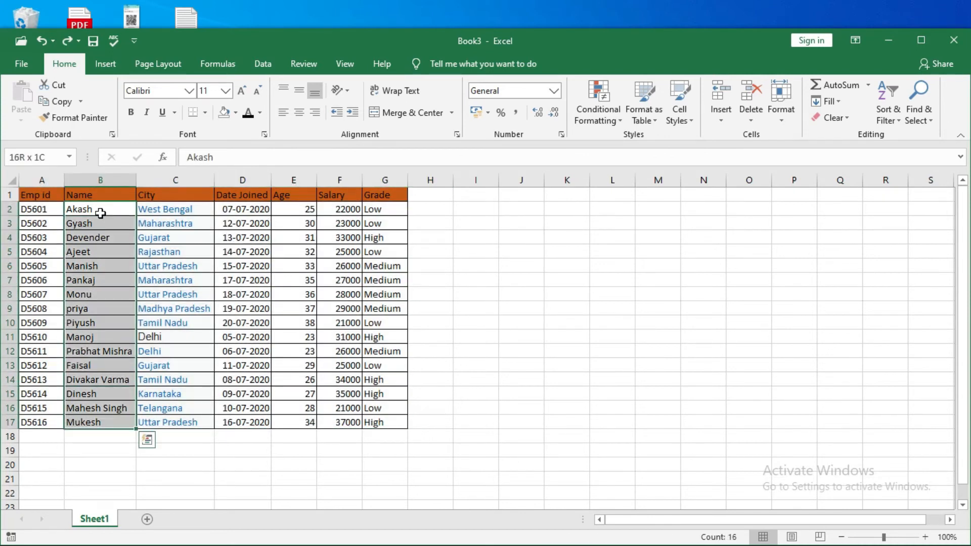
click(897, 121)
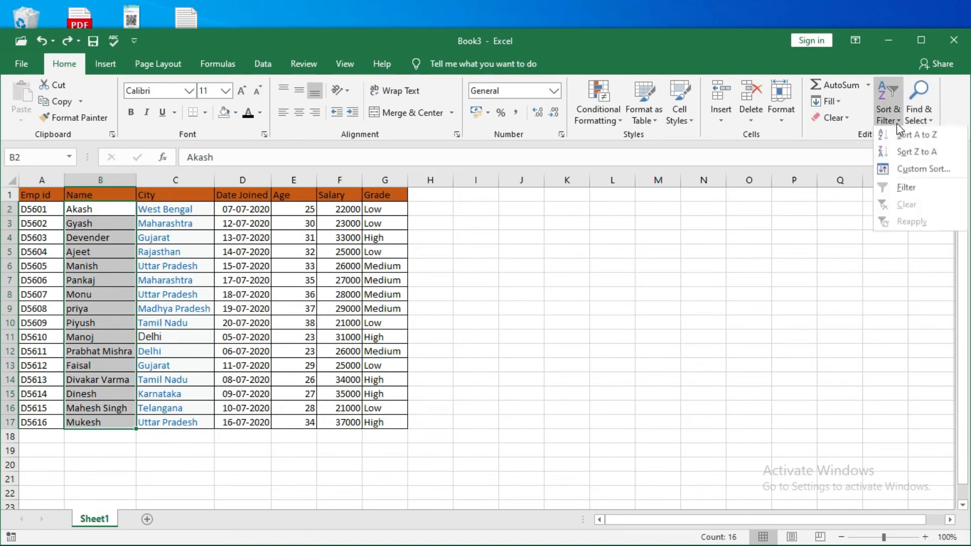
click(911, 153)
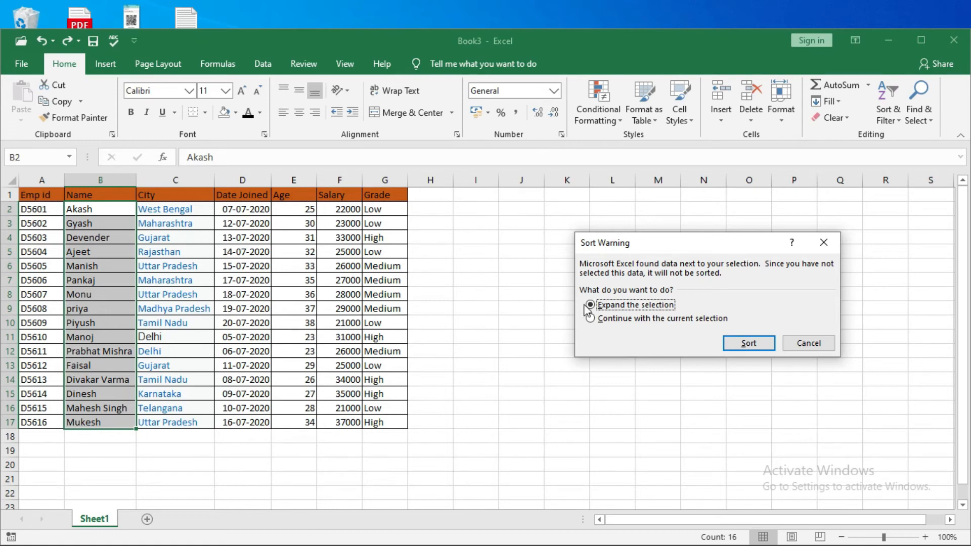
click(765, 345)
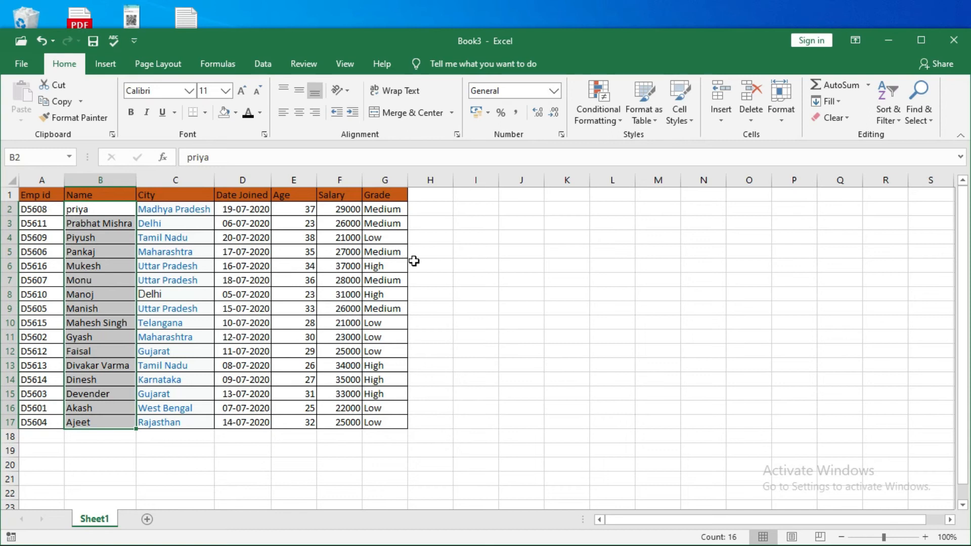
click(843, 247)
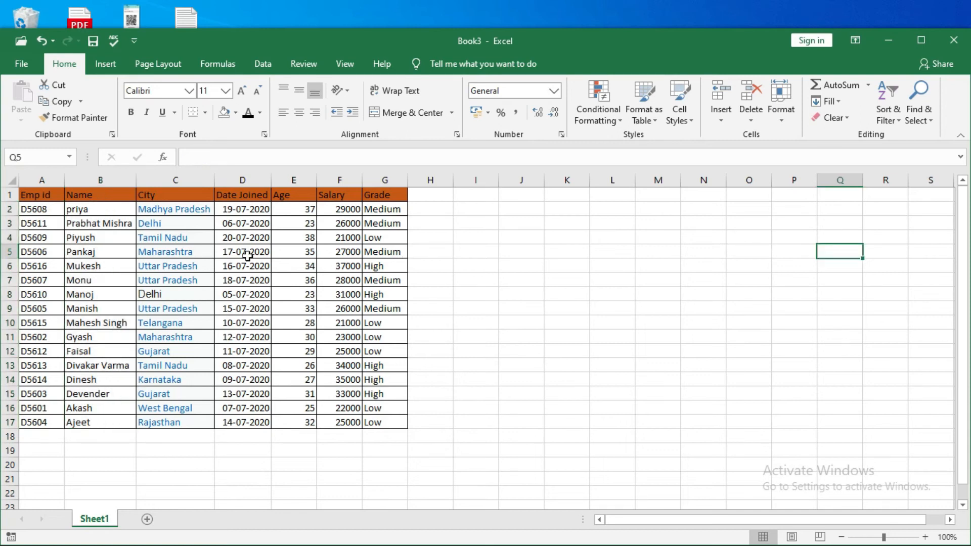
key(ctrl+z)
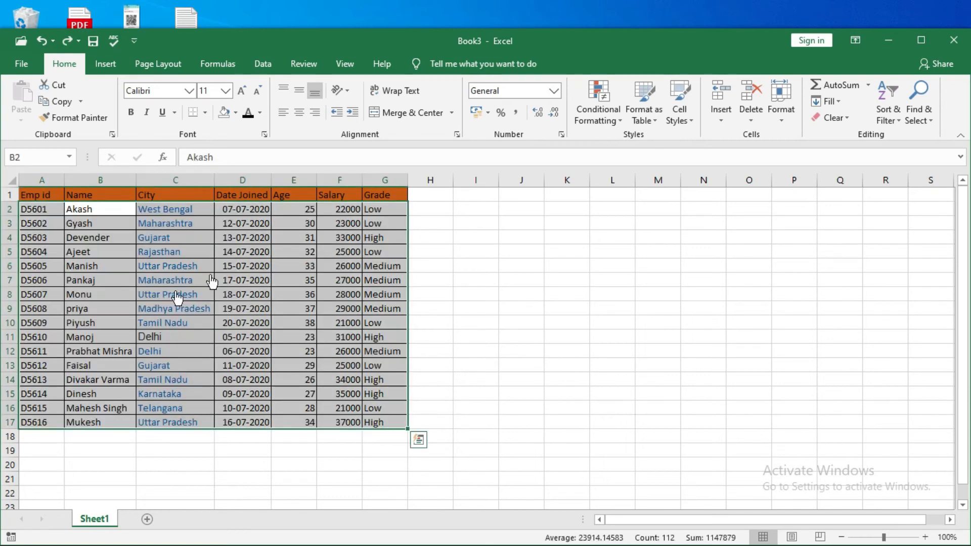
click(478, 269)
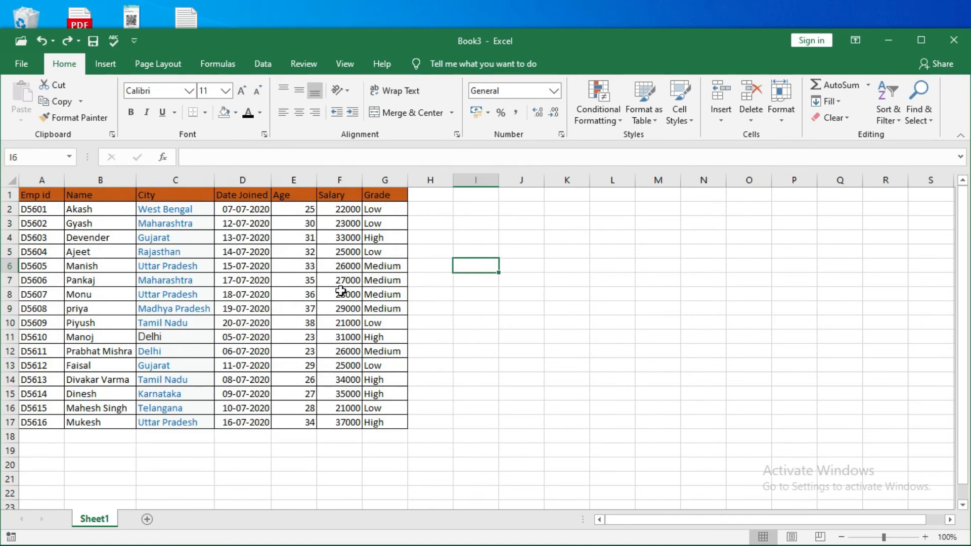
Start a custom sort of the employee table from cell G2, with Grade as the sort column
click(381, 213)
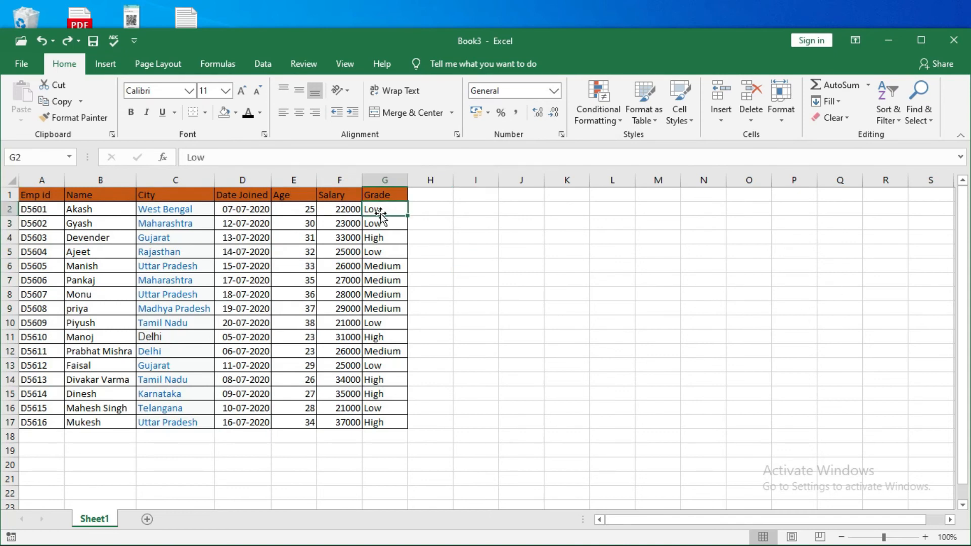
click(893, 119)
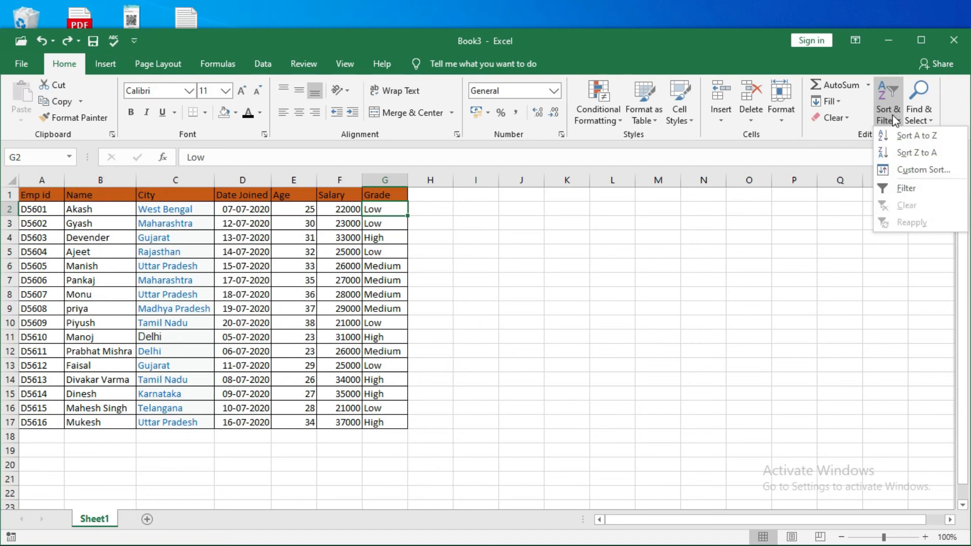
click(901, 172)
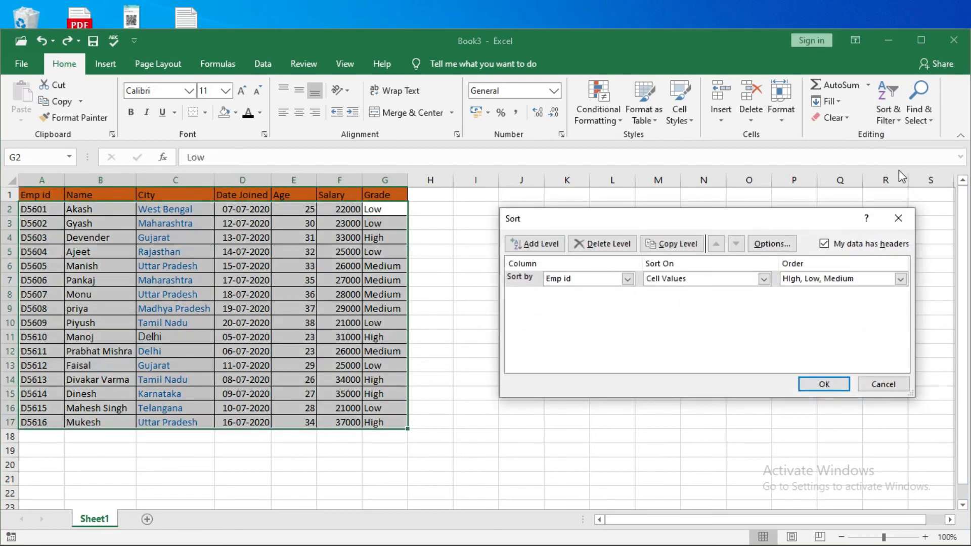
click(628, 280)
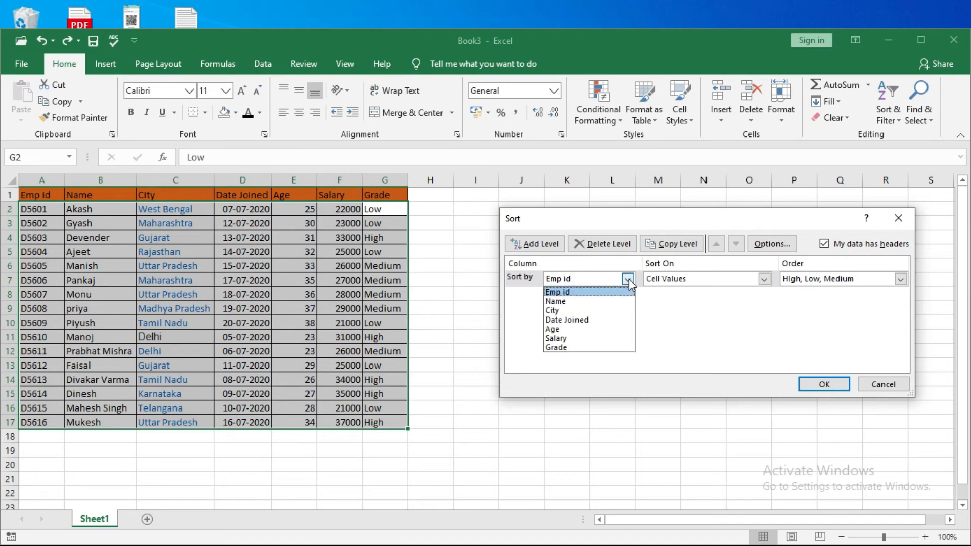
click(581, 348)
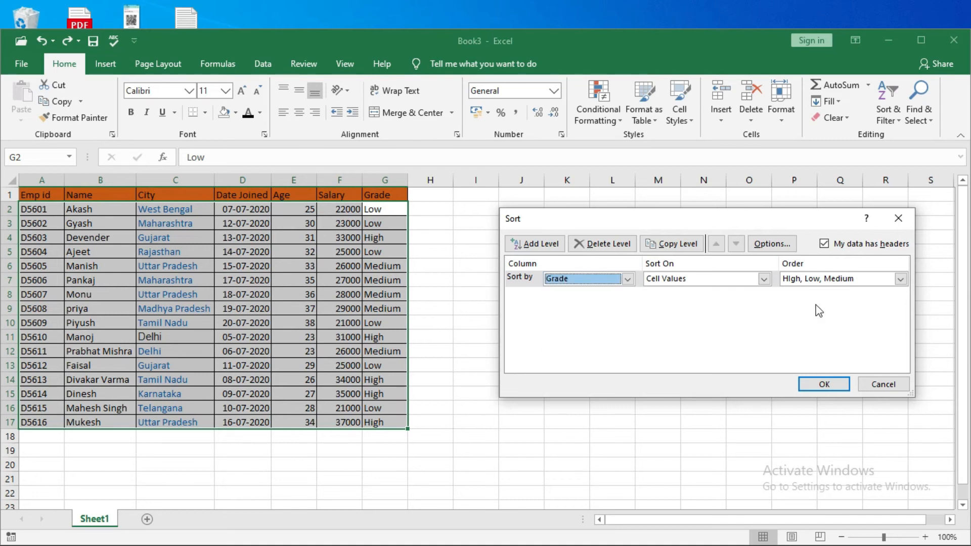
Add a custom list with the entries High, Medium, Low as the Grade sort order, and apply the sort
click(849, 280)
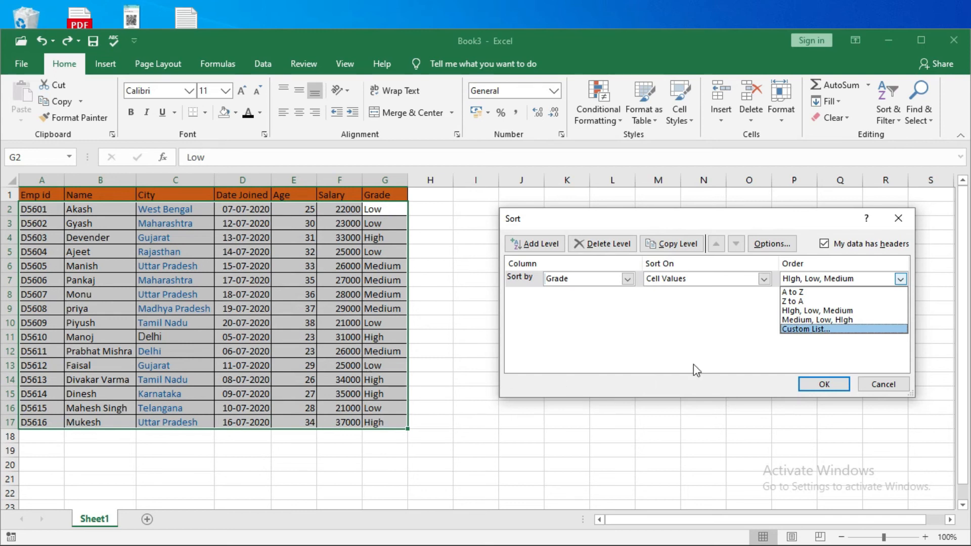
click(812, 329)
click(708, 241)
text(Hi)
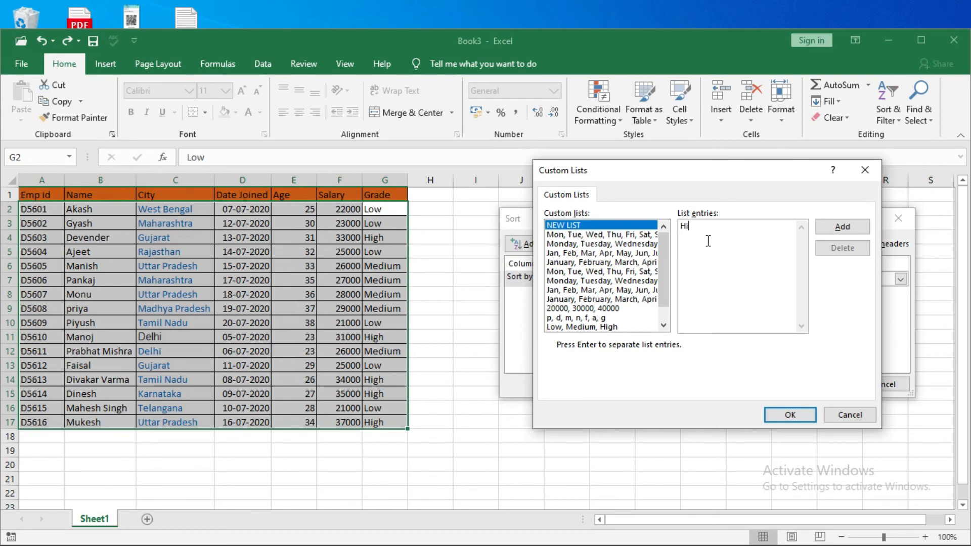
text(gh Medium )
text(Low)
click(852, 232)
click(790, 413)
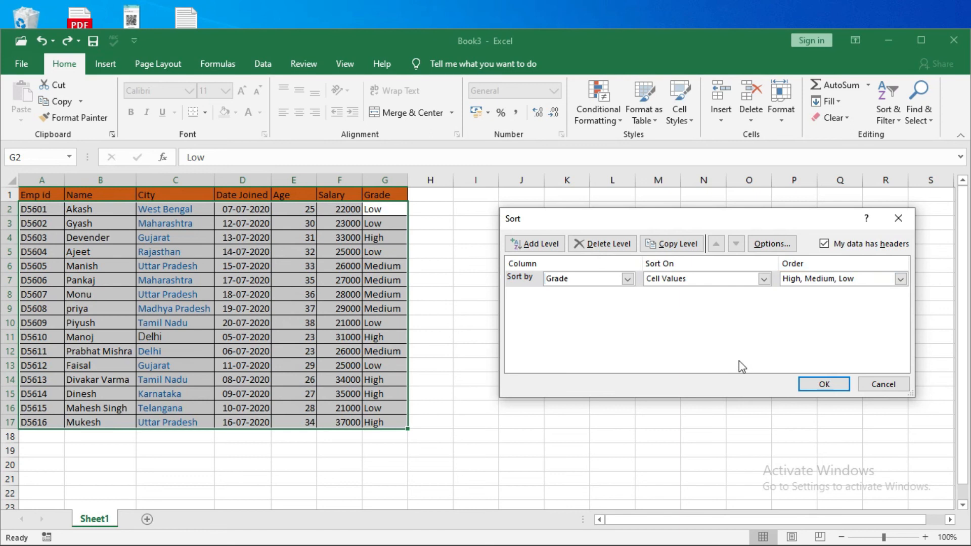
click(818, 385)
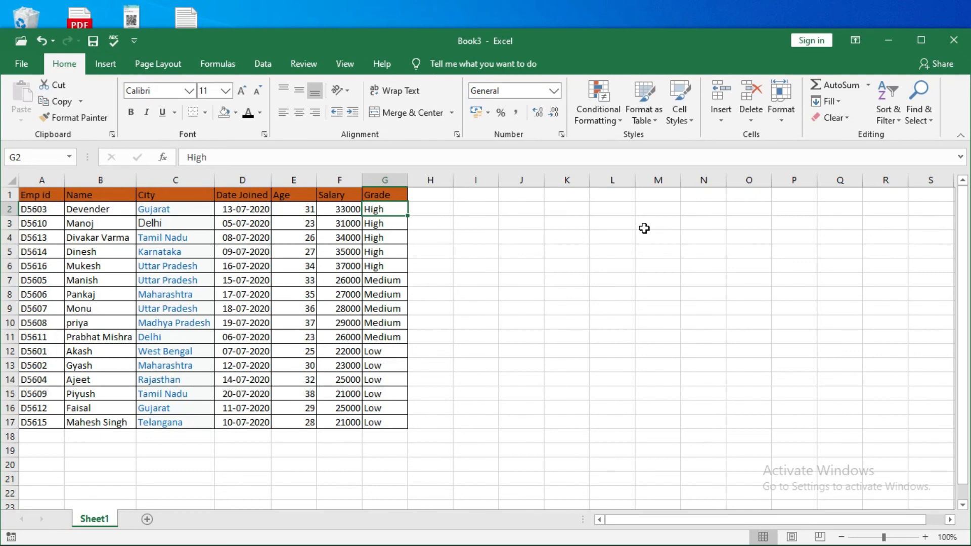
click(889, 103)
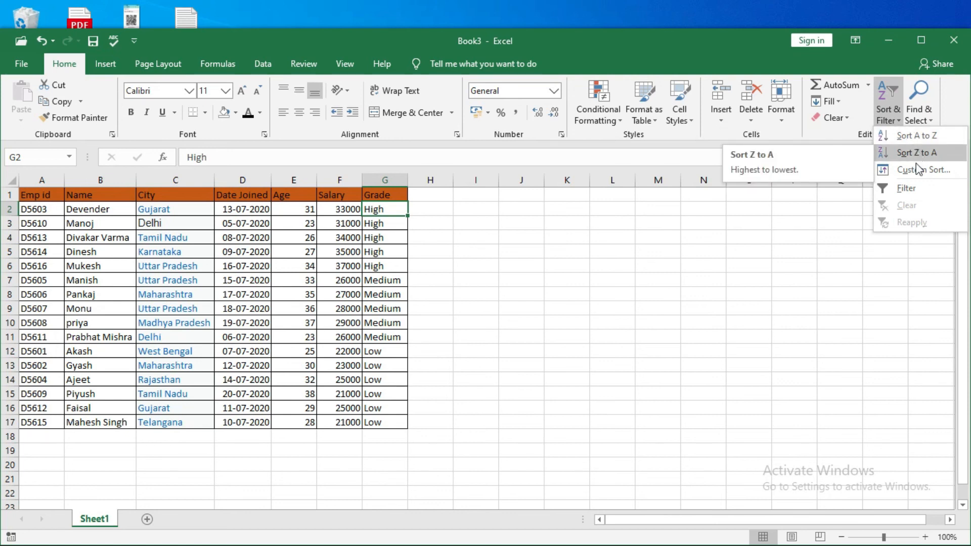
click(588, 302)
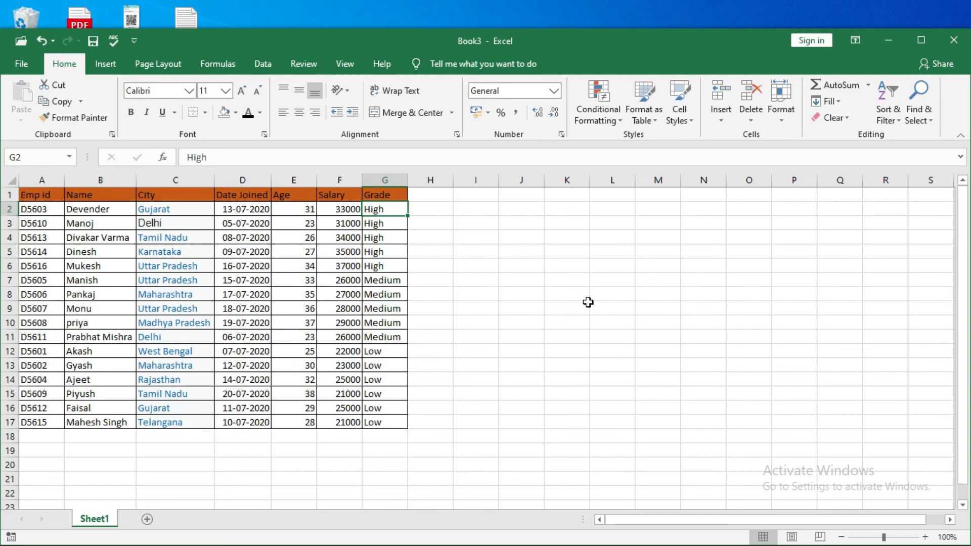
click(881, 109)
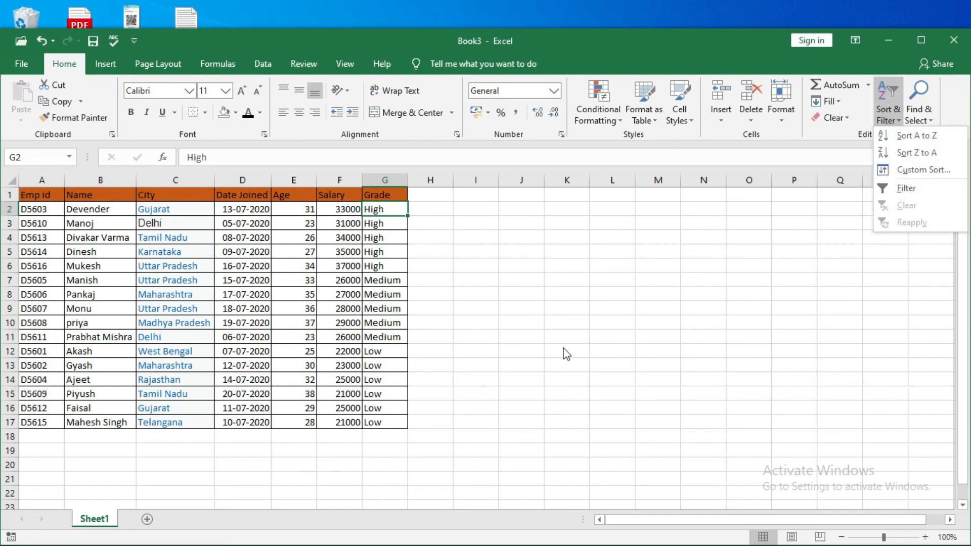